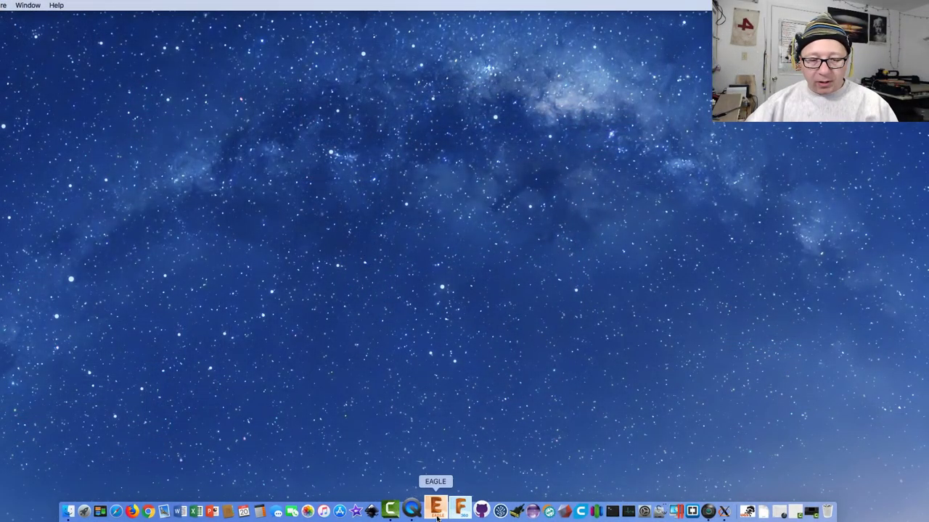
# - Launch EAGLE's Control Panel and expand Libraries to show Library, lbr, nodemcu-devkit-v1.0 and Managed Libraries
pyautogui.click(436, 512)
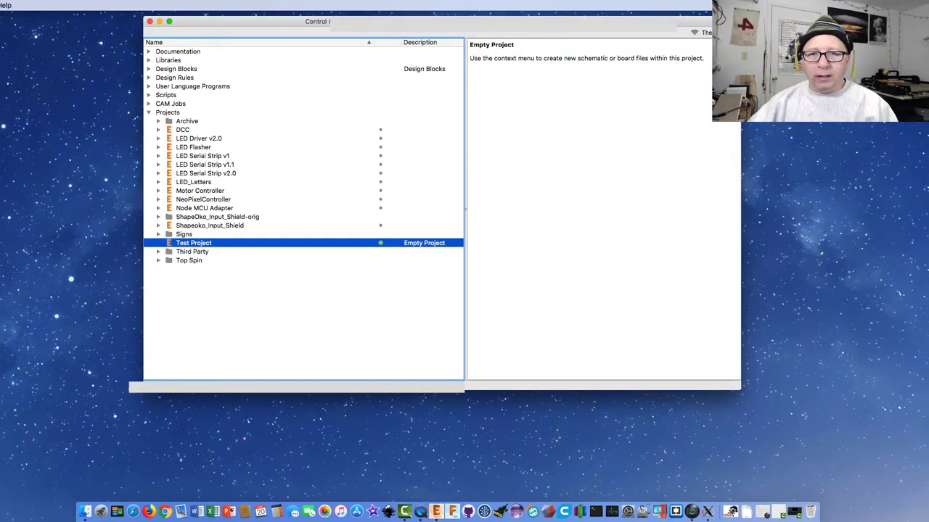
pyautogui.moveTo(516, 16); pyautogui.dragTo(518, 18)
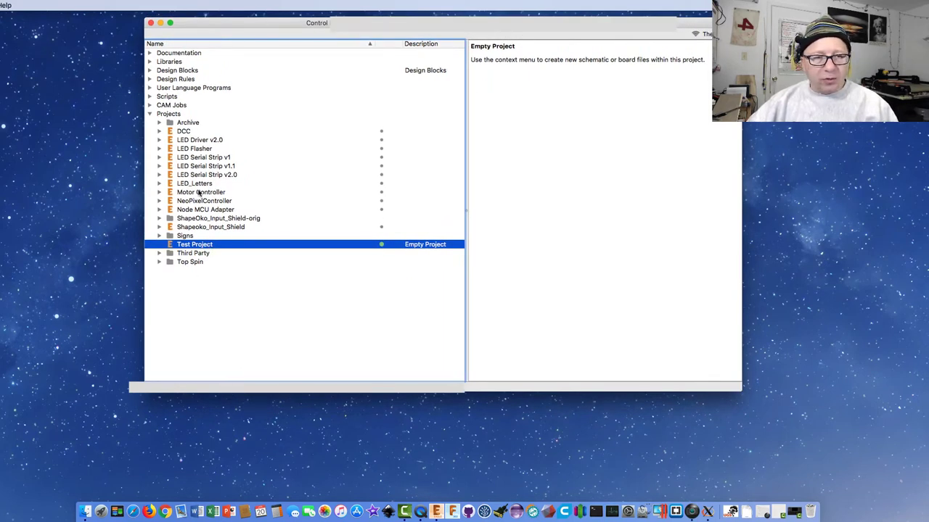
pyautogui.click(168, 114)
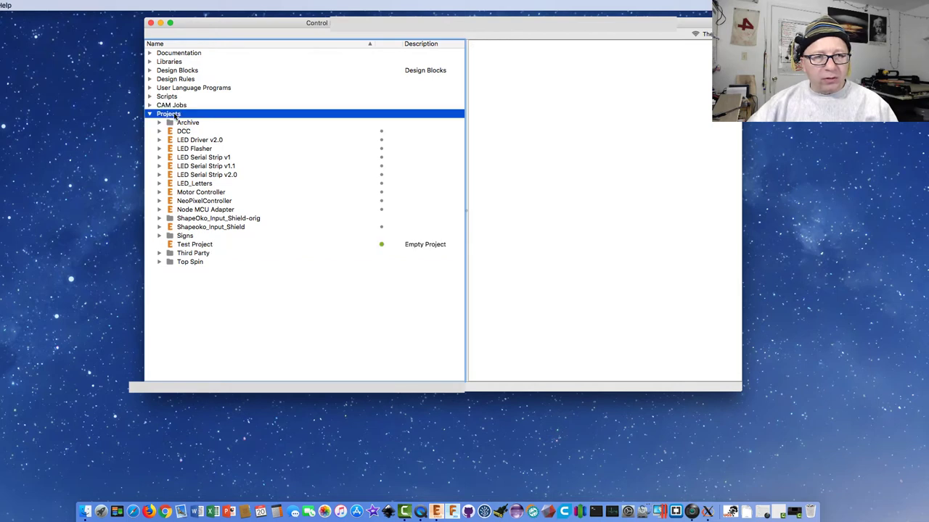
pyautogui.rightClick(173, 114)
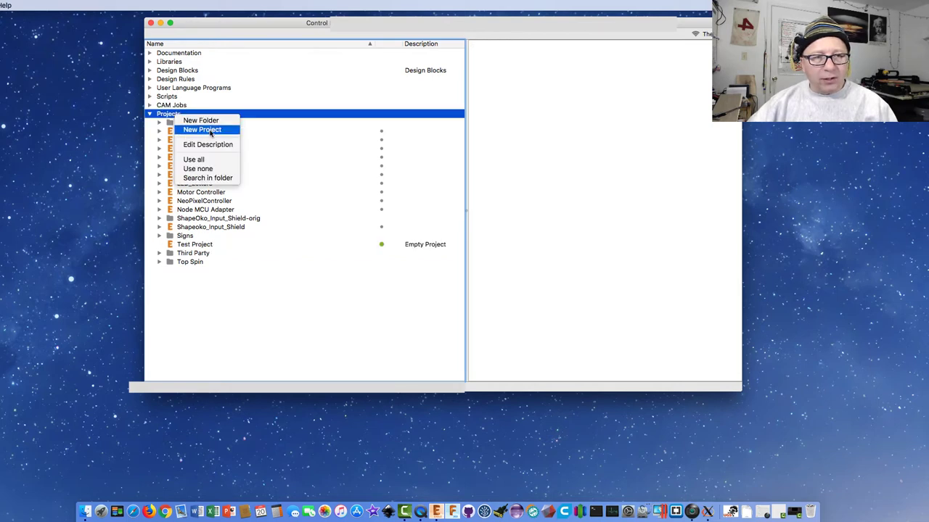
pyautogui.click(245, 78)
pyautogui.moveTo(334, 24); pyautogui.dragTo(324, 26)
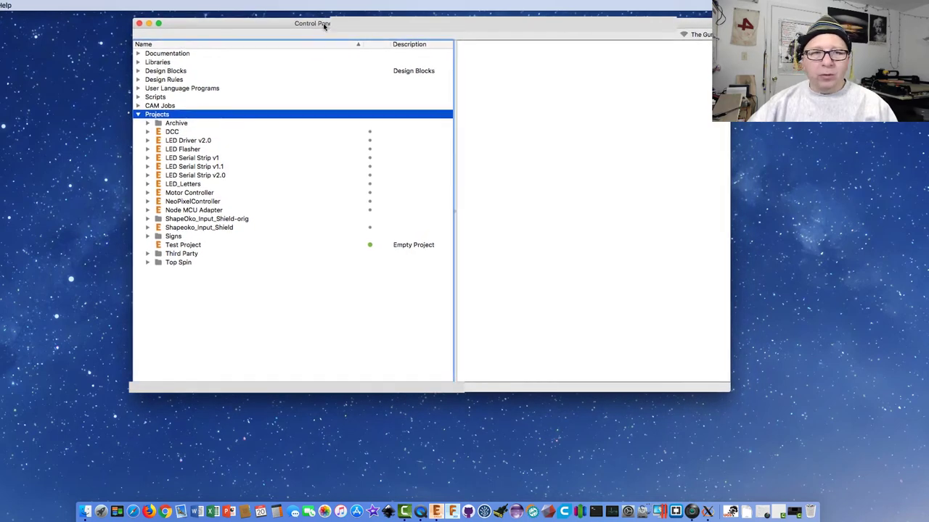
pyautogui.click(139, 62)
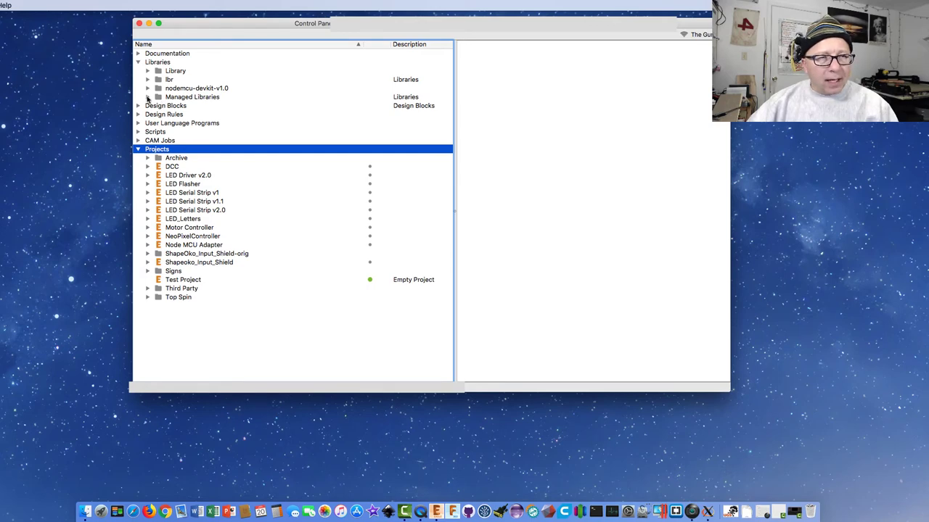
# - Expand Managed Libraries to browse its contents, then collapse it again
pyautogui.click(148, 96)
pyautogui.scroll(-10, 242, 128)
pyautogui.moveTo(449, 86); pyautogui.dragTo(454, 62)
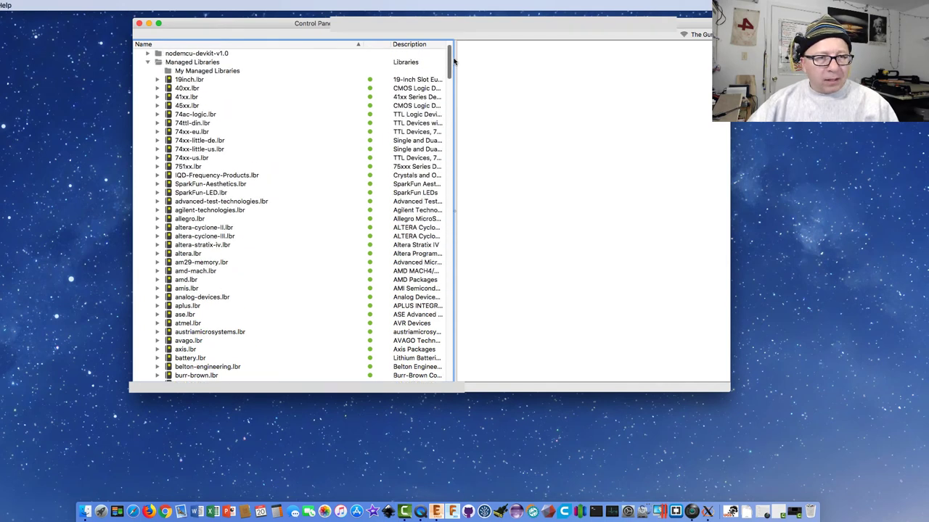
pyautogui.click(148, 63)
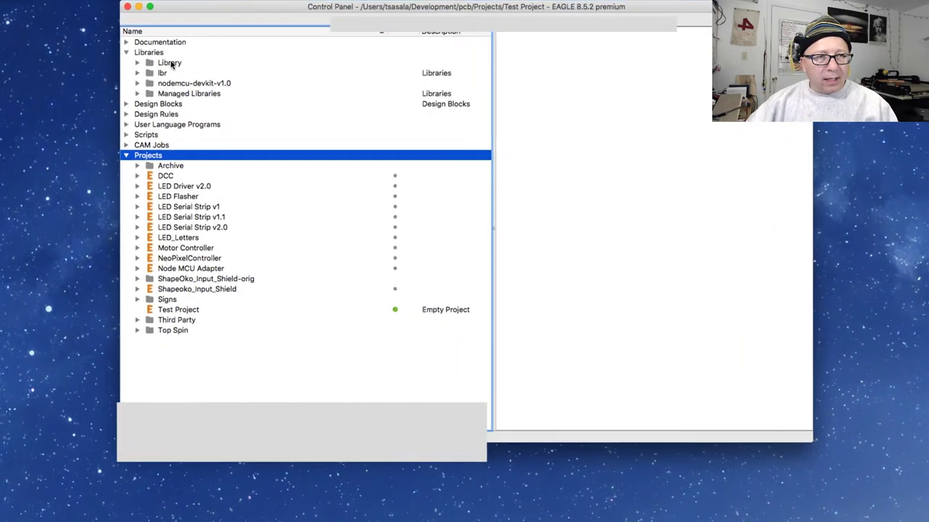
# - Expand Library and SparkFun-Eagle-Libraries, show SparkFun-Batteries.lbr's description and mark it not in use
pyautogui.click(177, 72)
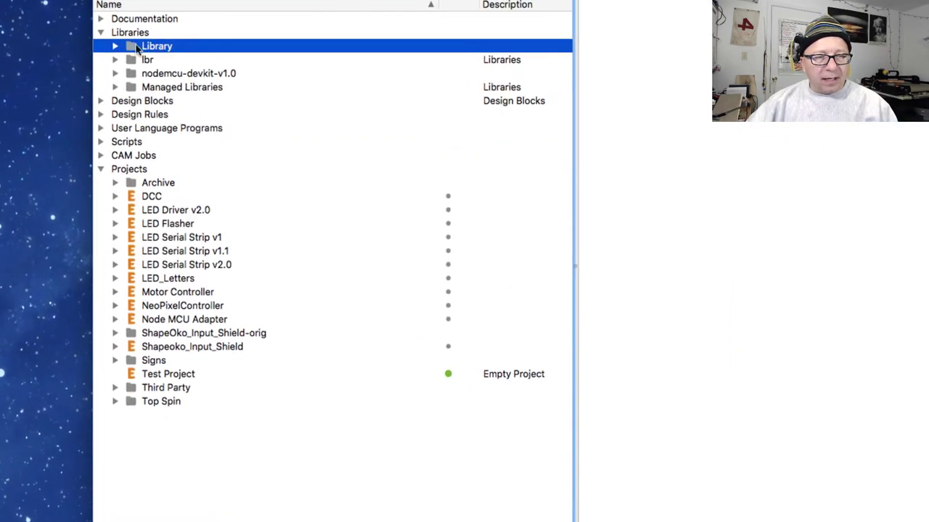
pyautogui.click(116, 46)
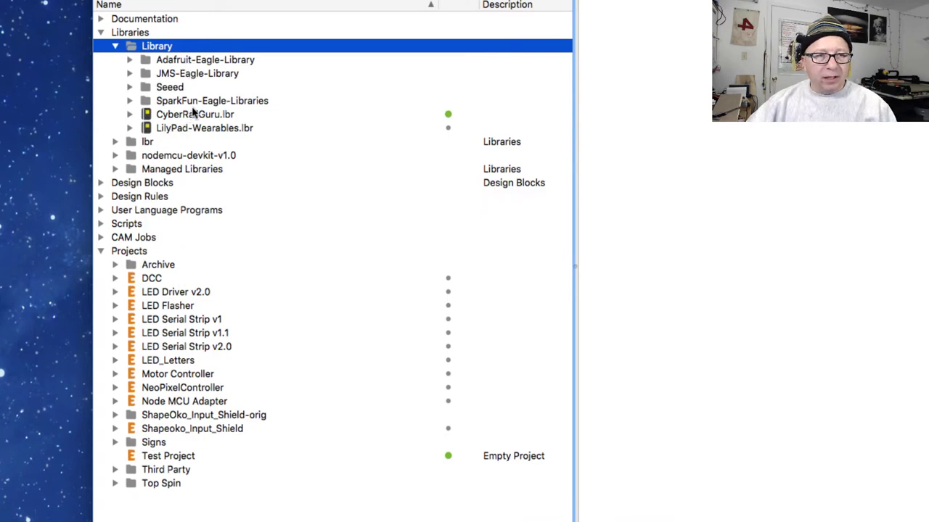
pyautogui.click(188, 119)
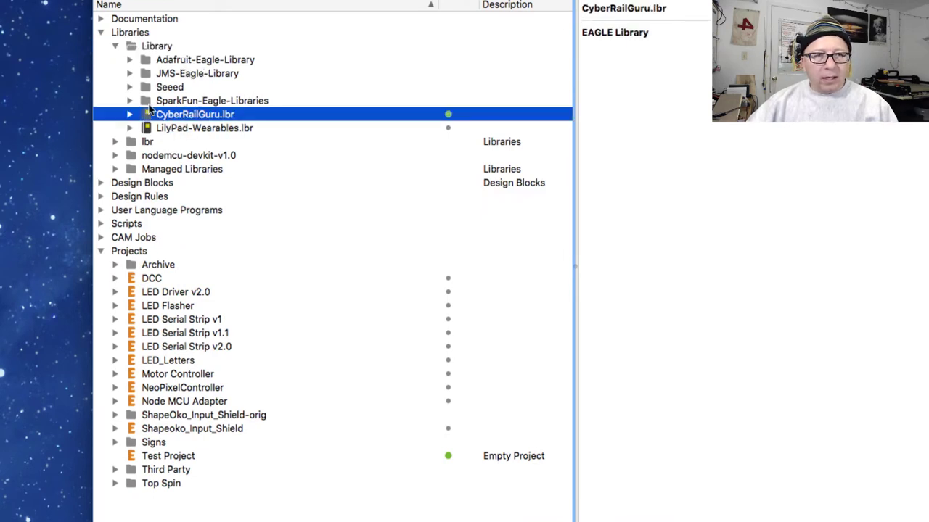
pyautogui.click(193, 64)
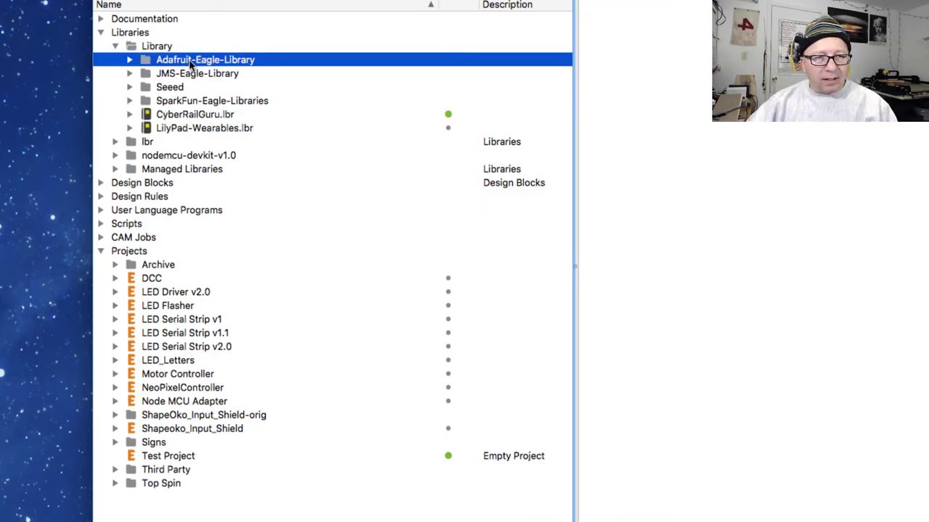
pyautogui.click(166, 101)
pyautogui.click(129, 100)
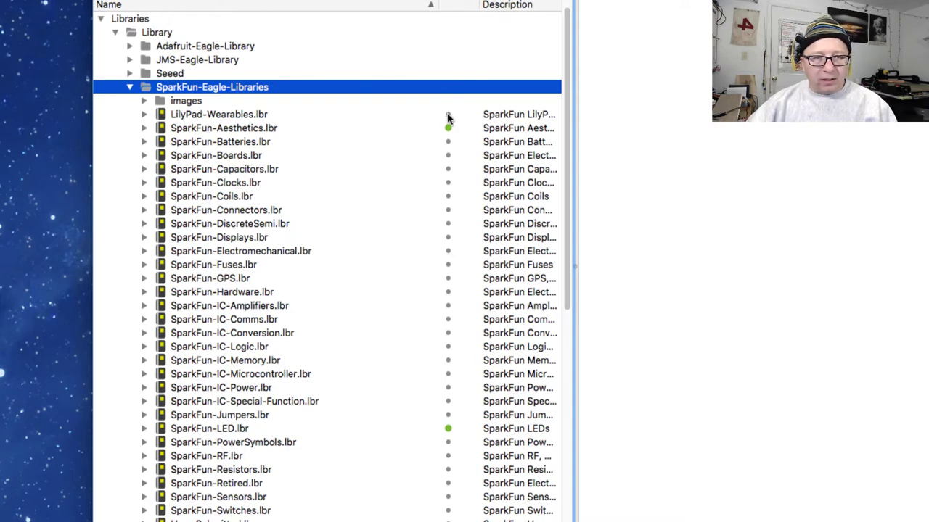
pyautogui.click(448, 143)
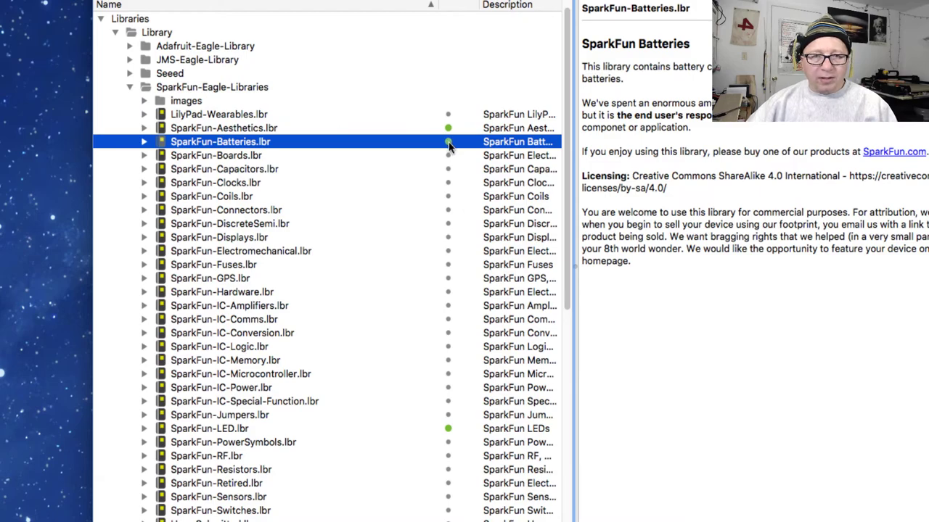
pyautogui.click(449, 142)
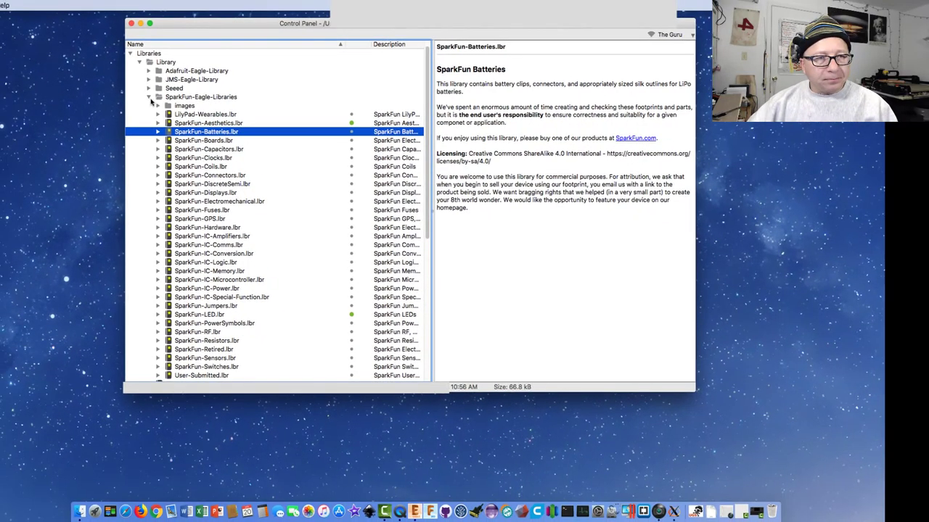
pyautogui.click(148, 99)
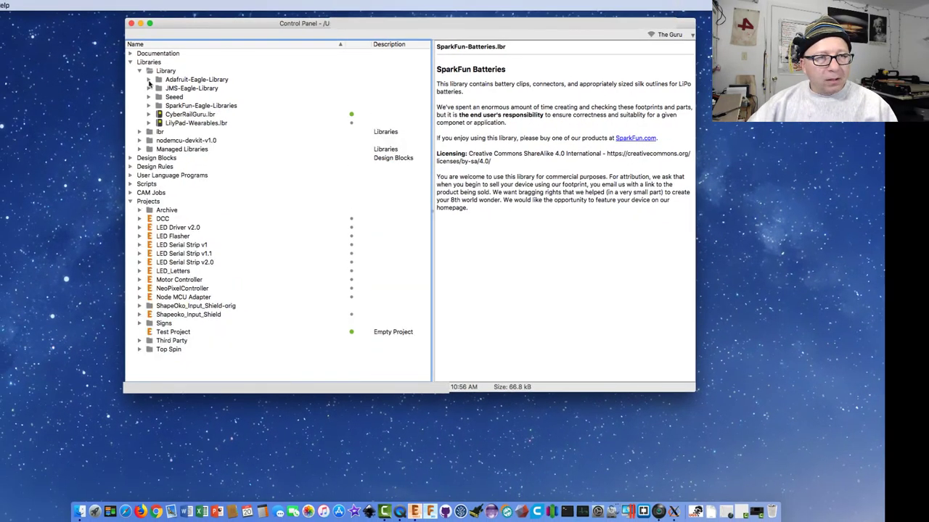
# - Open Test Project and create a new blank schematic in it via New > Schematic
pyautogui.click(139, 70)
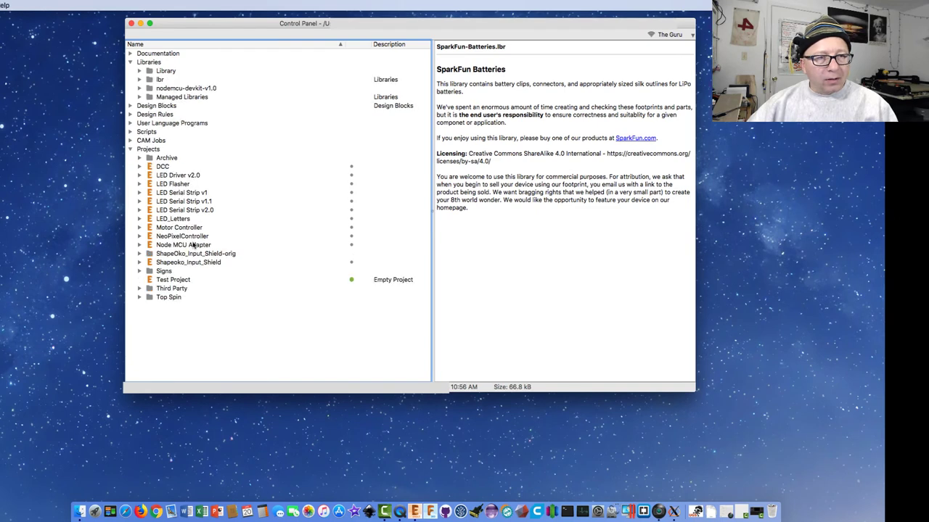
pyautogui.click(175, 281)
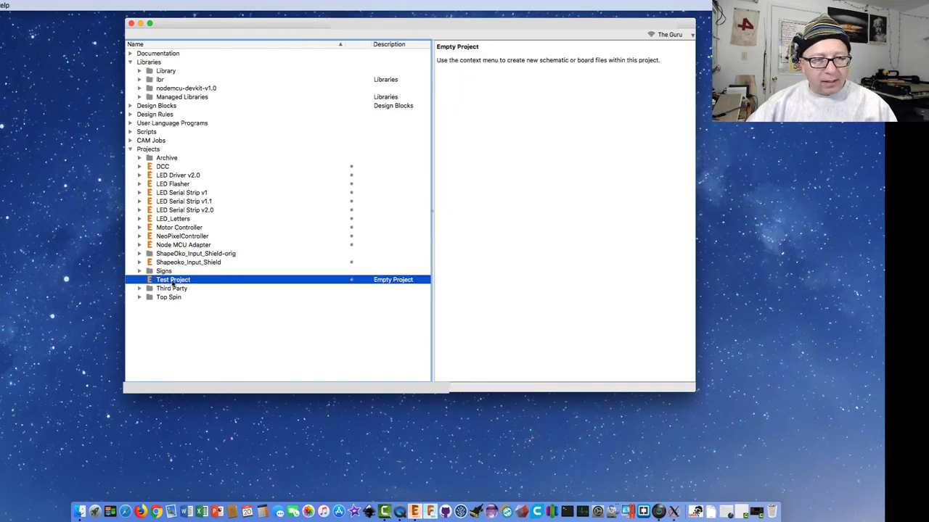
pyautogui.rightClick(173, 284)
pyautogui.click(161, 273)
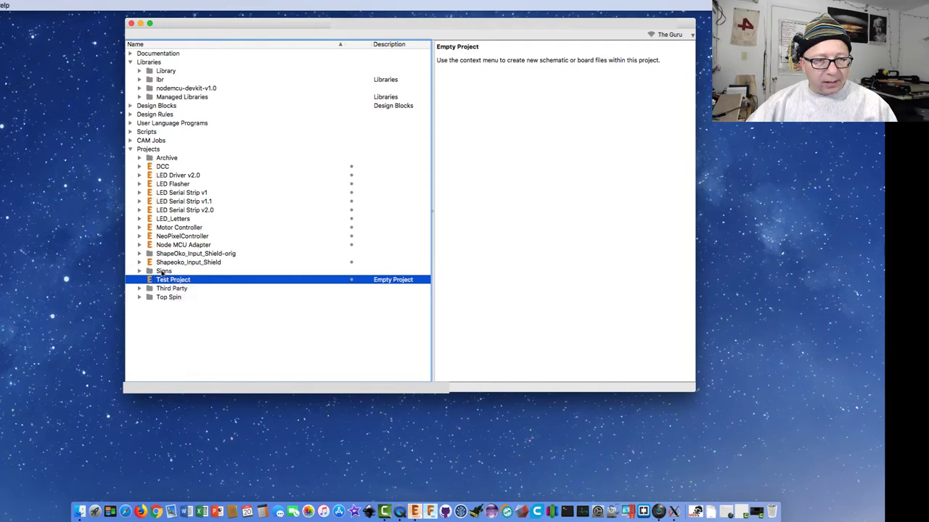
pyautogui.click(352, 281)
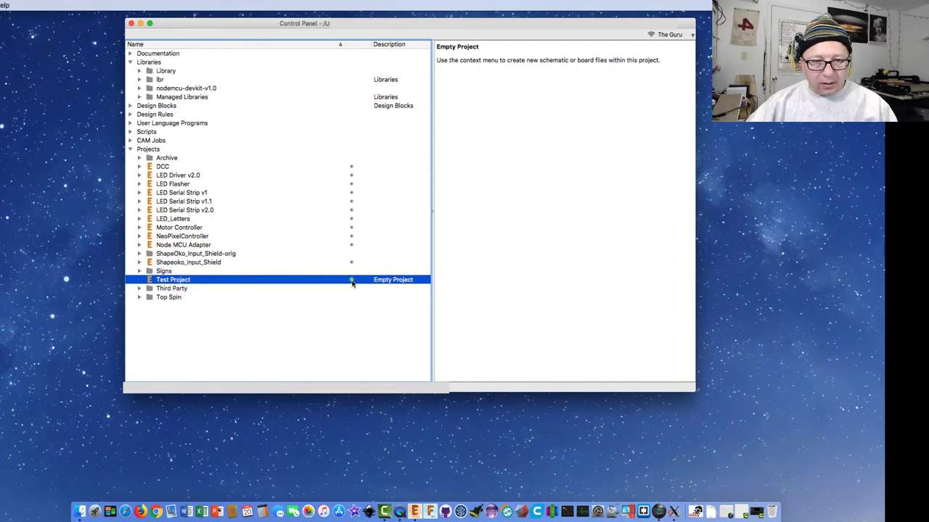
pyautogui.rightClick(228, 282)
pyautogui.moveTo(247, 296)
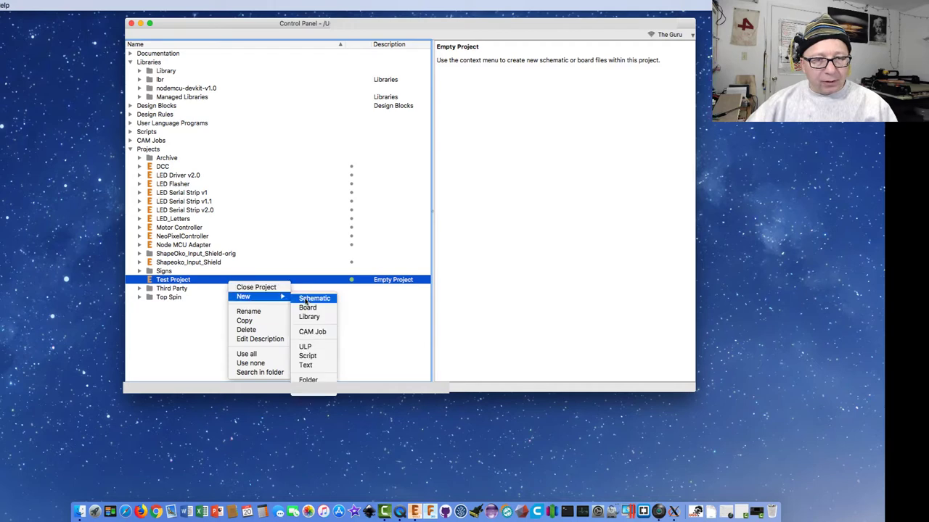
pyautogui.click(308, 297)
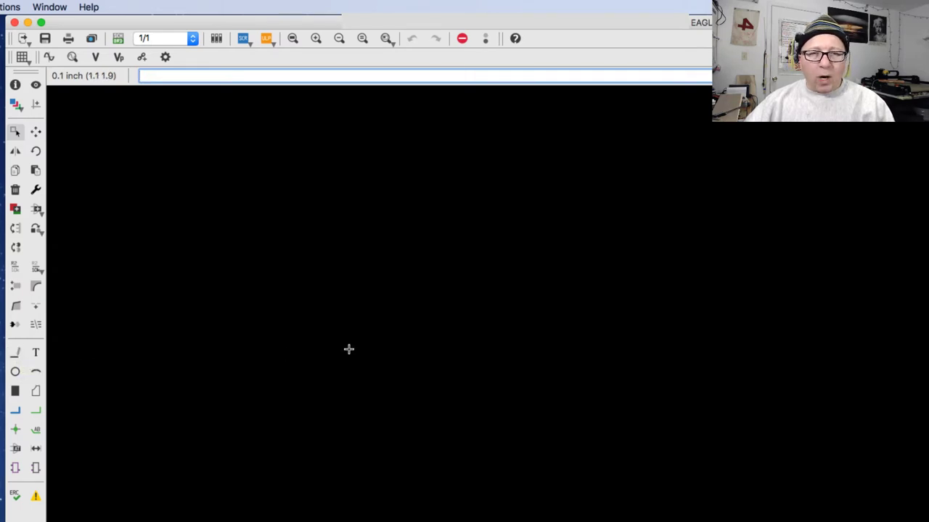
pyautogui.click(16, 430)
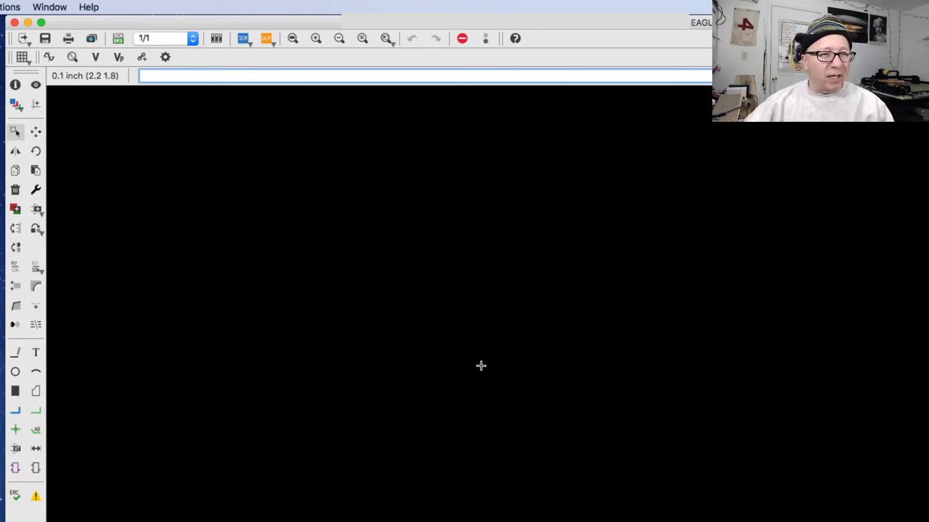
# - Search the part library for 'frame' and choose SparkFun's FRAME-A4L schematic frame
pyautogui.click(38, 210)
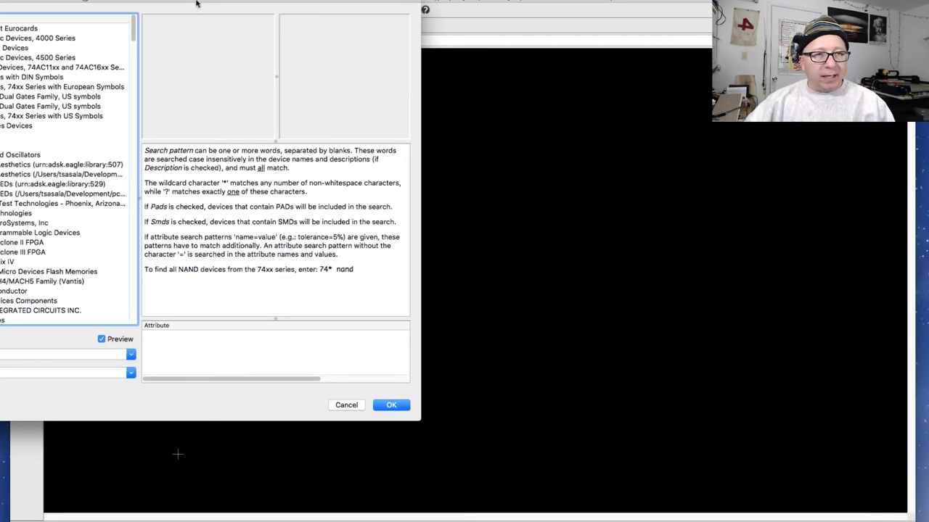
pyautogui.moveTo(198, 3); pyautogui.dragTo(510, 3)
pyautogui.click(191, 353)
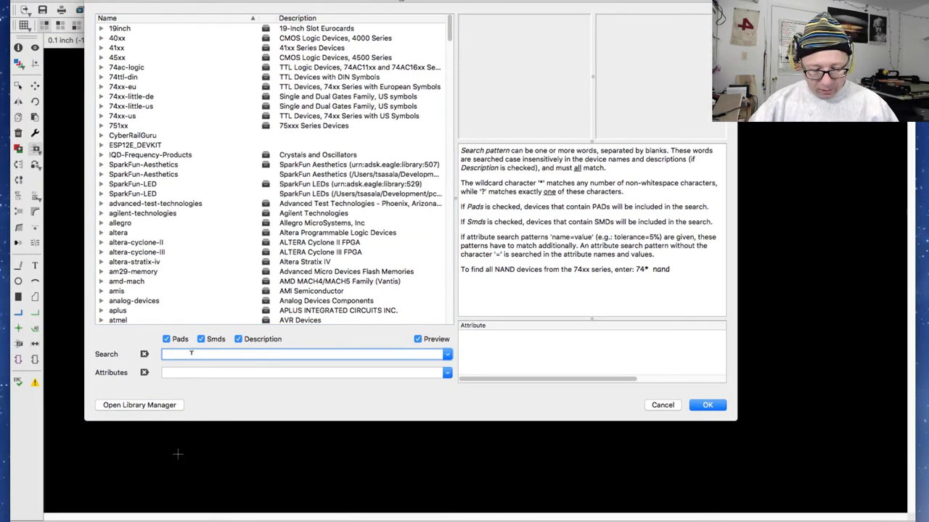
pyautogui.write('frame*')
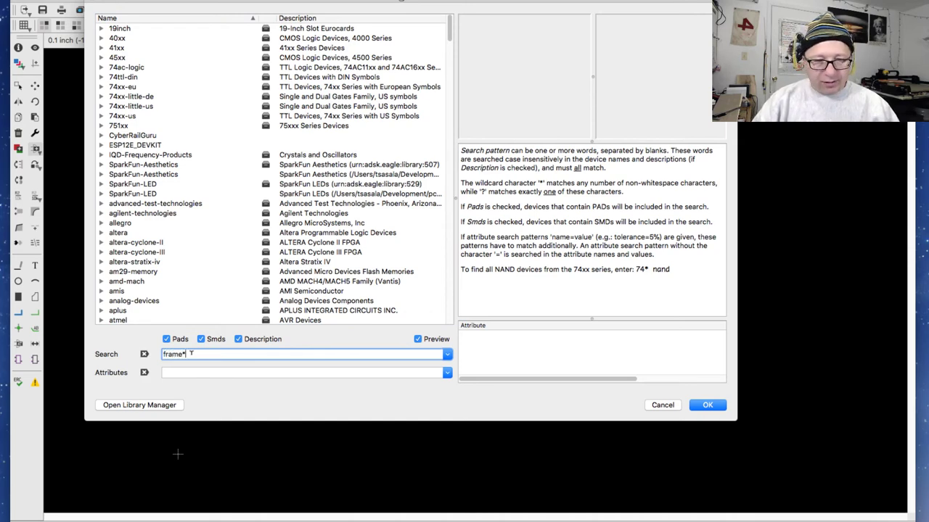
pyautogui.press('Return')
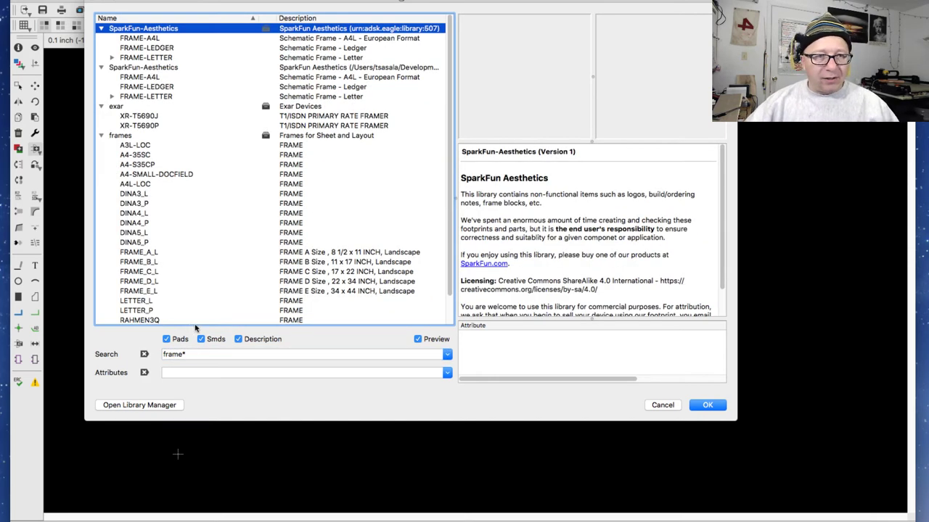
pyautogui.click(155, 39)
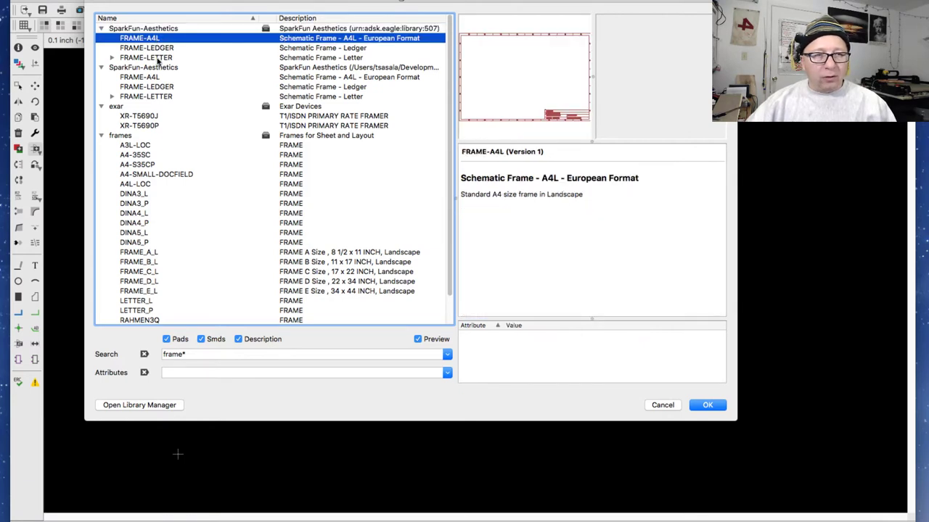
pyautogui.click(157, 59)
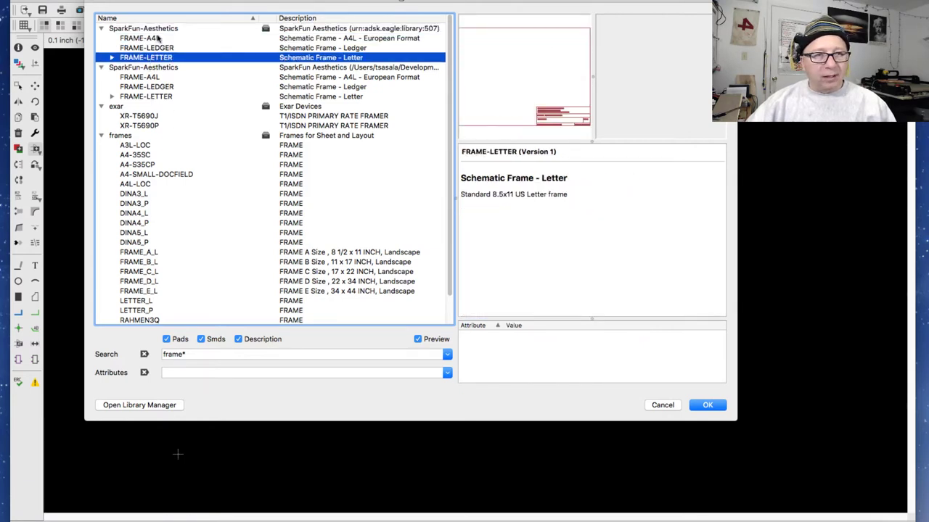
pyautogui.click(157, 39)
pyautogui.doubleClick(156, 39)
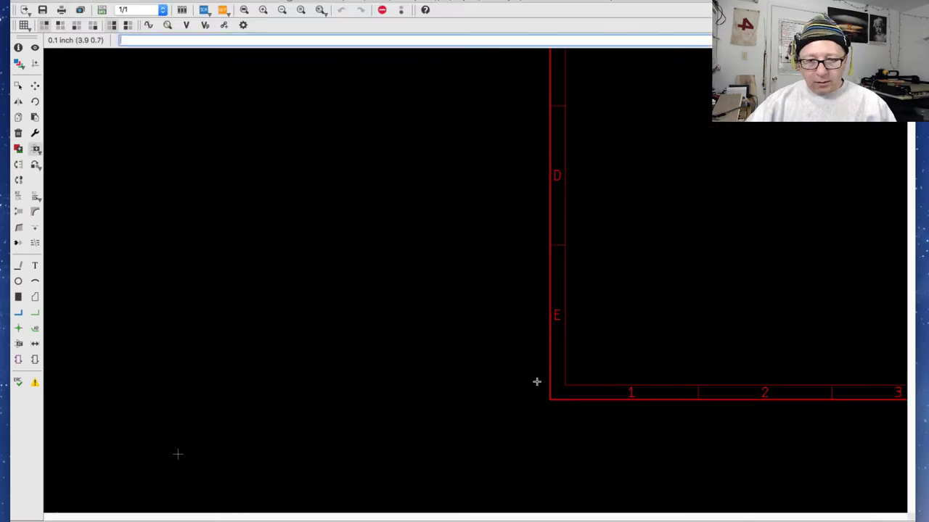
pyautogui.scroll(-3, 238, 388)
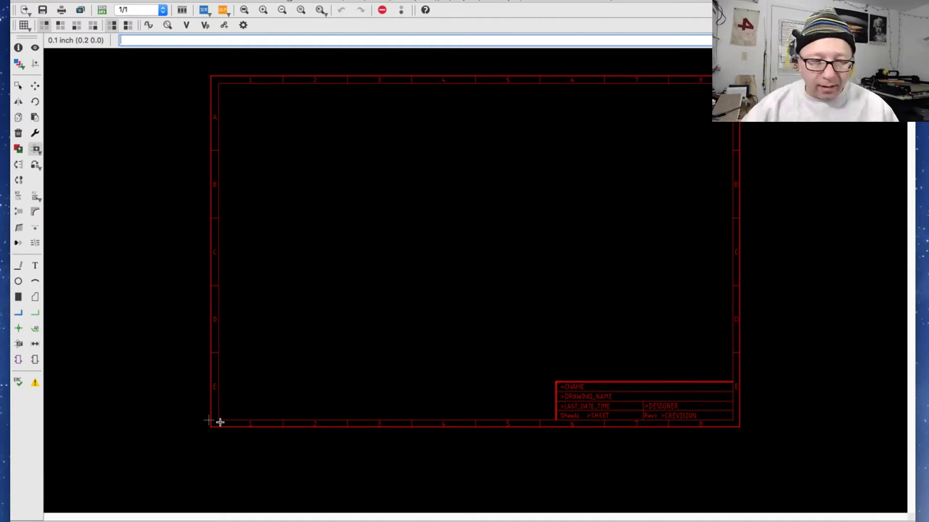
pyautogui.scroll(4, 218, 421)
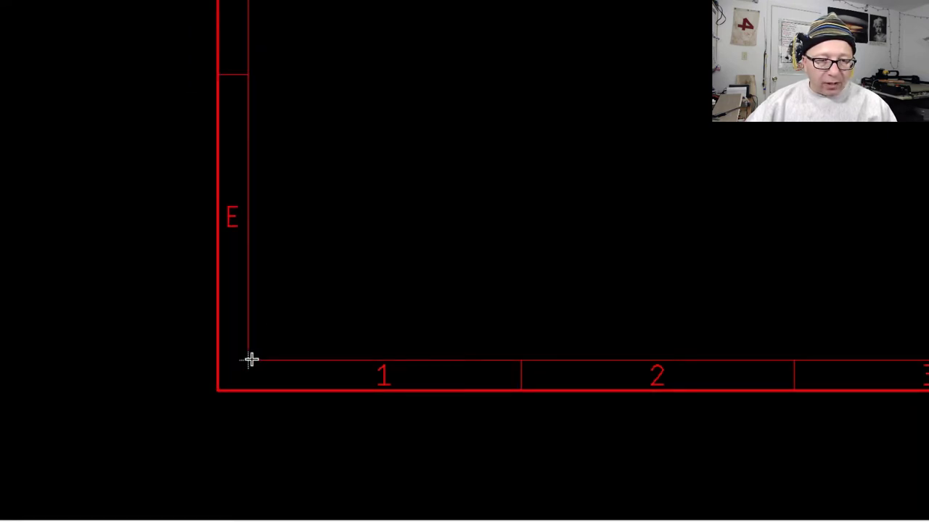
pyautogui.scroll(-6, 223, 404)
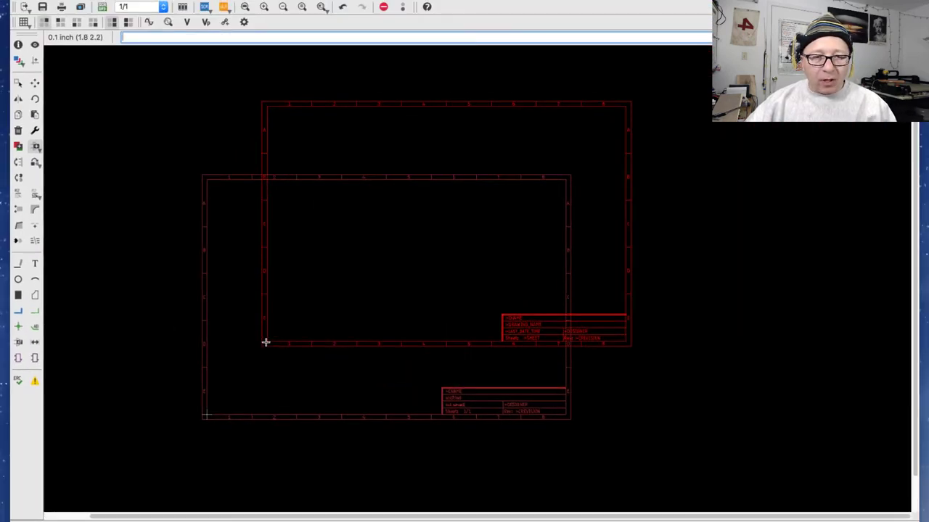
pyautogui.moveTo(266, 340); pyautogui.dragTo(297, 301, button='middle')
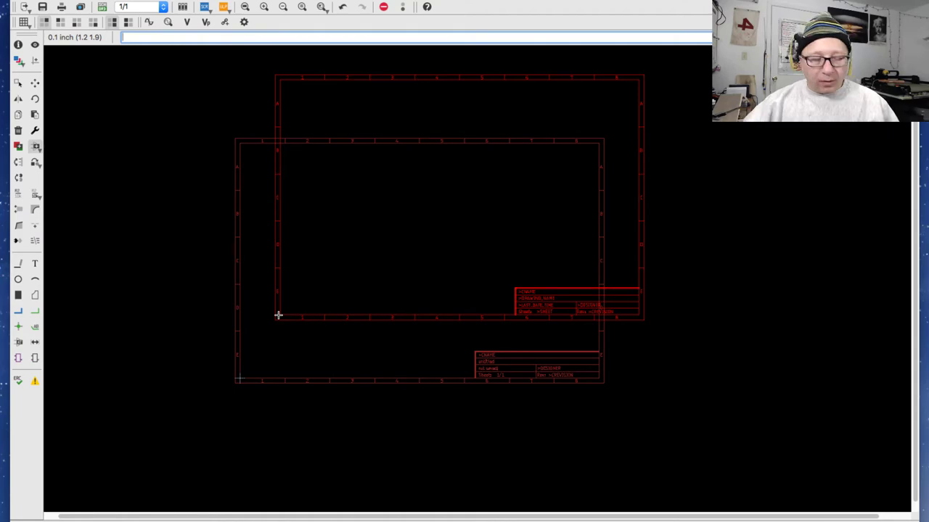
# - Discard the extra frame and search the part library for 'header*'
pyautogui.press('Escape')
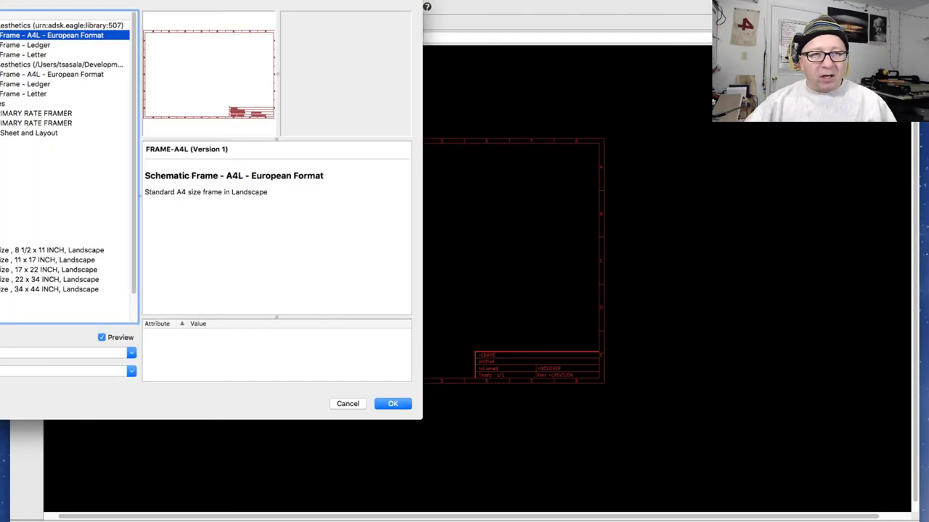
pyautogui.moveTo(95, 2); pyautogui.dragTo(397, 2)
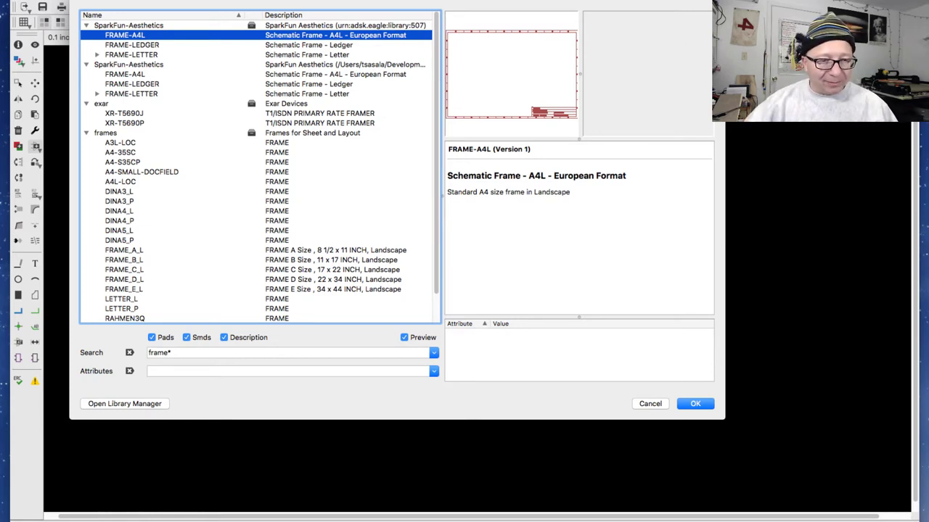
pyautogui.moveTo(174, 353); pyautogui.dragTo(141, 353)
pyautogui.write('header')
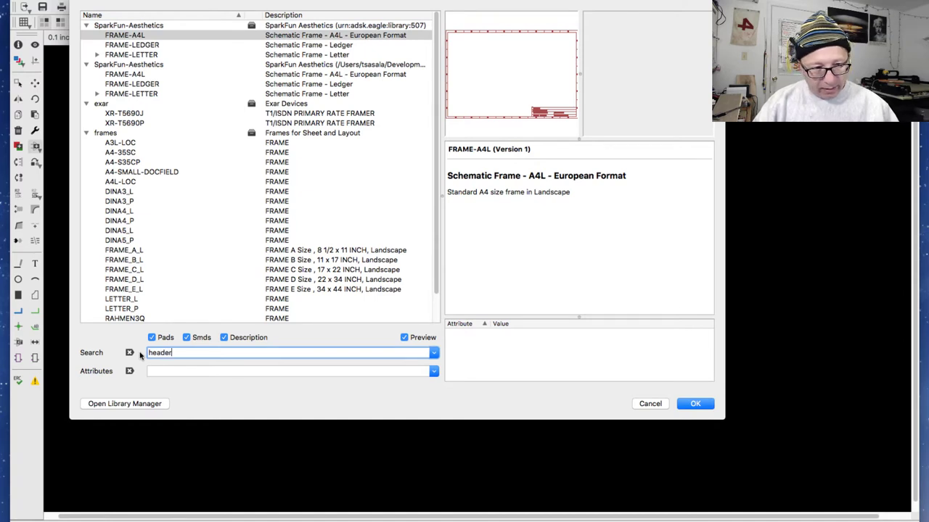
pyautogui.write('*')
pyautogui.press('Return')
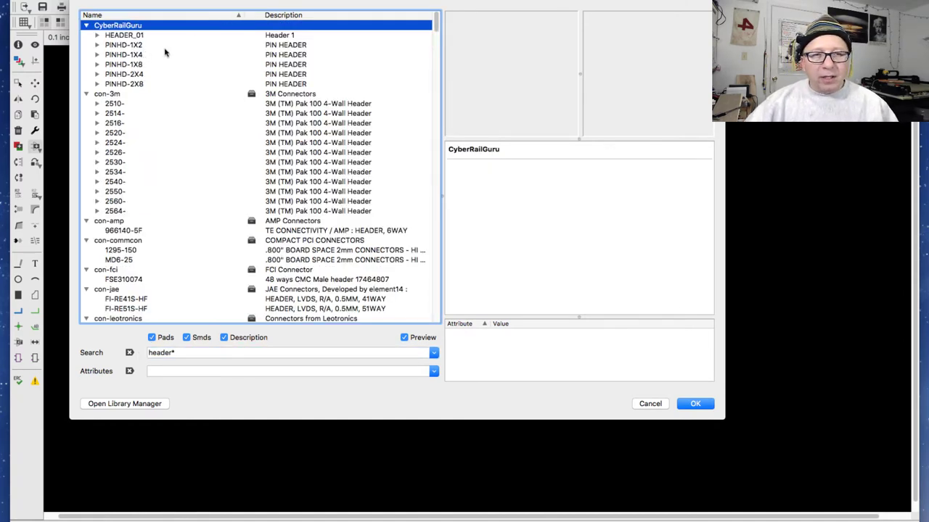
pyautogui.moveTo(214, 1); pyautogui.dragTo(223, 2)
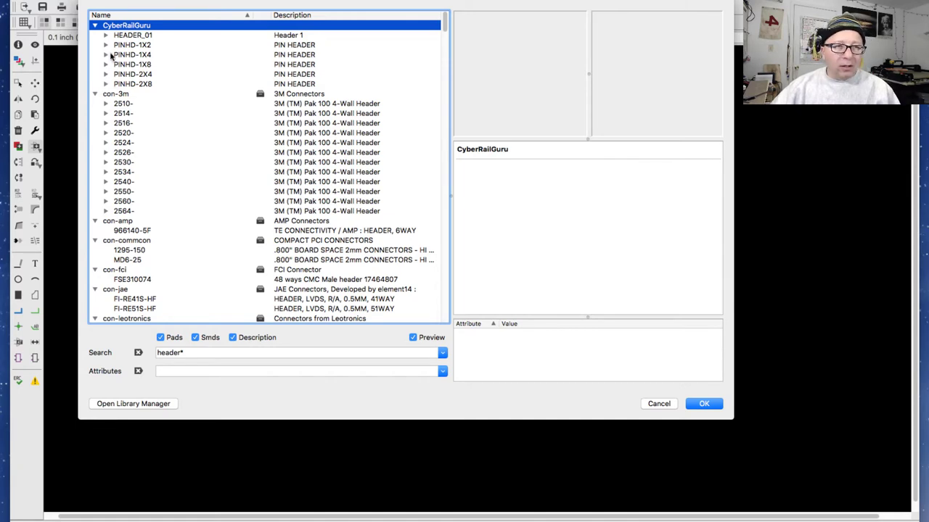
# - Compare the PINHD-1X4 and PINHD-1X4/90 packages and choose the straight PINHD-1X4 header
pyautogui.click(132, 55)
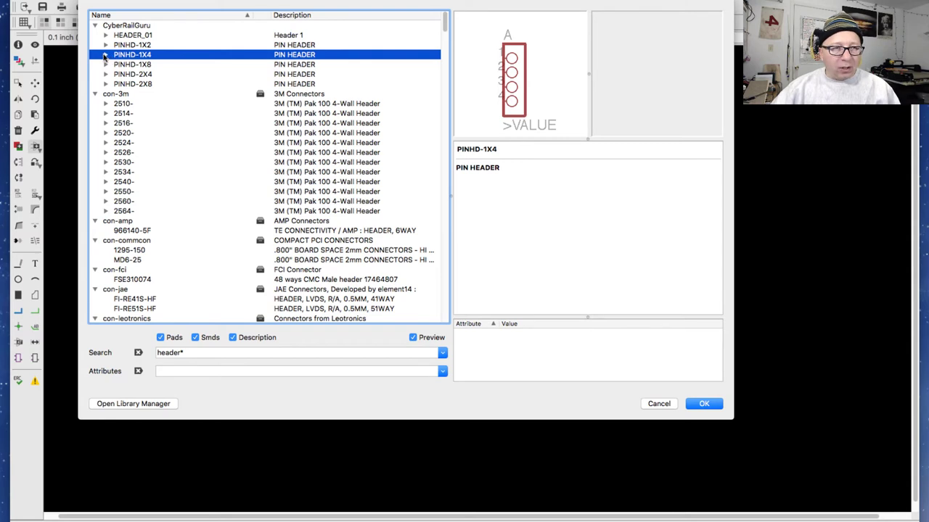
pyautogui.click(106, 55)
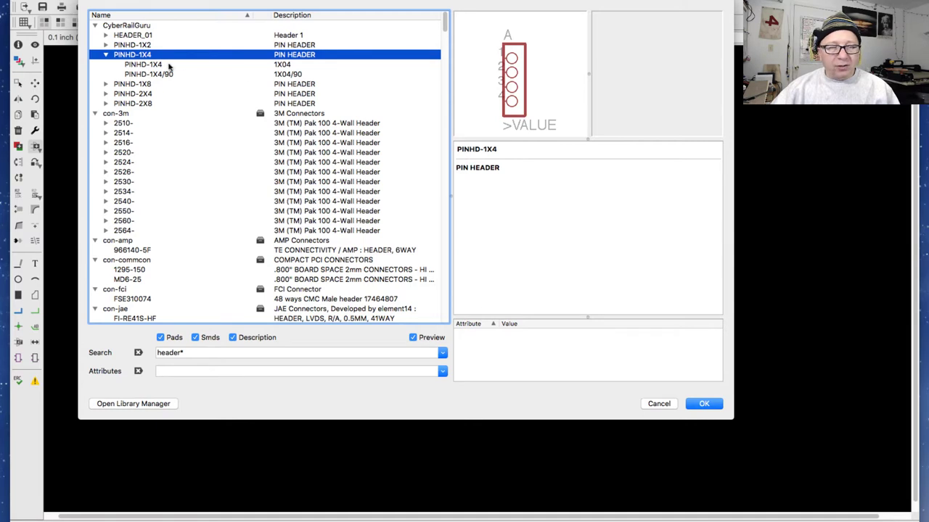
pyautogui.click(169, 66)
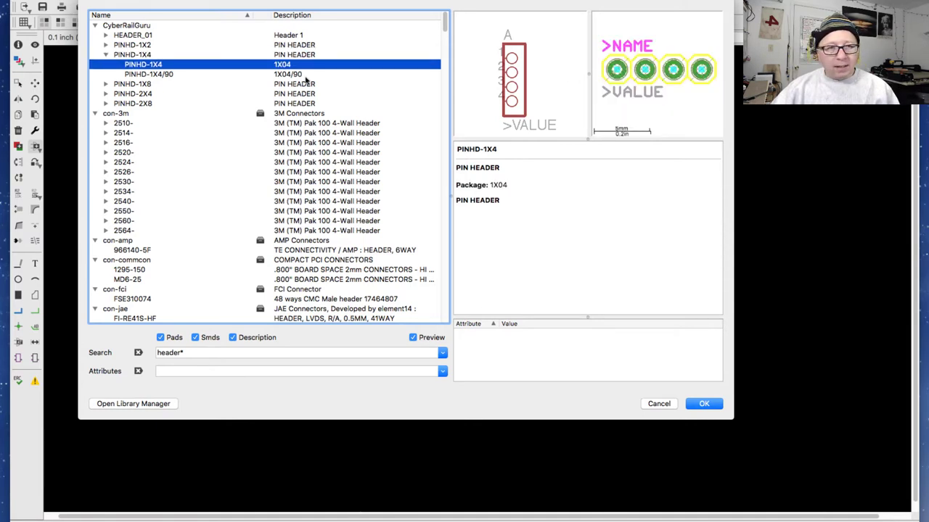
pyautogui.click(303, 75)
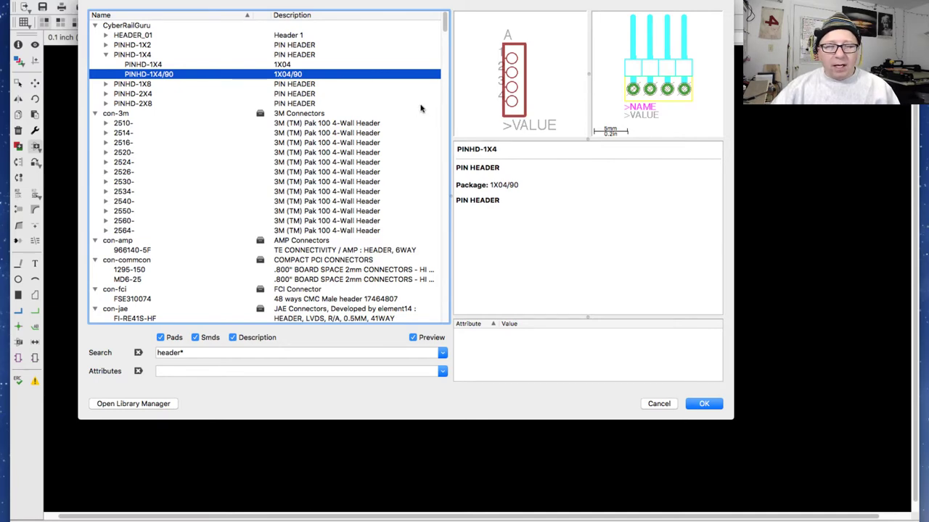
pyautogui.moveTo(430, 2); pyautogui.dragTo(431, 3)
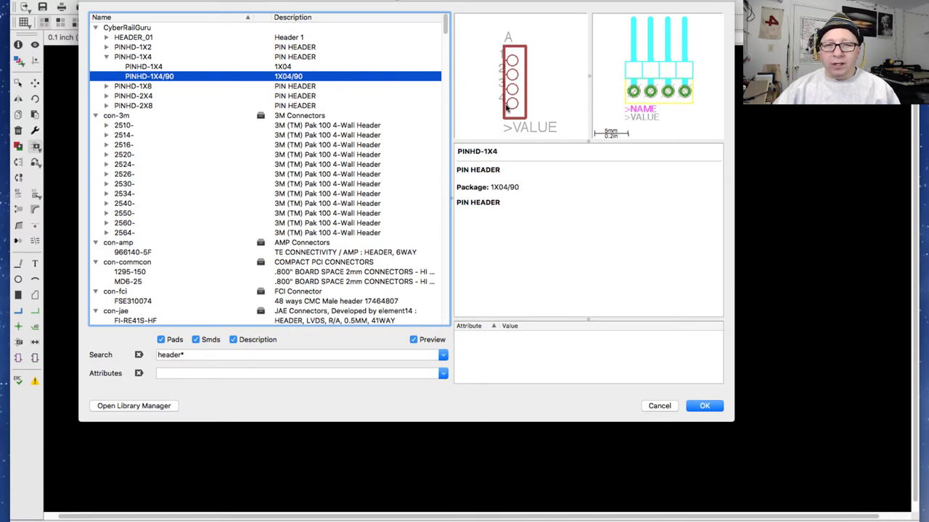
pyautogui.click(278, 67)
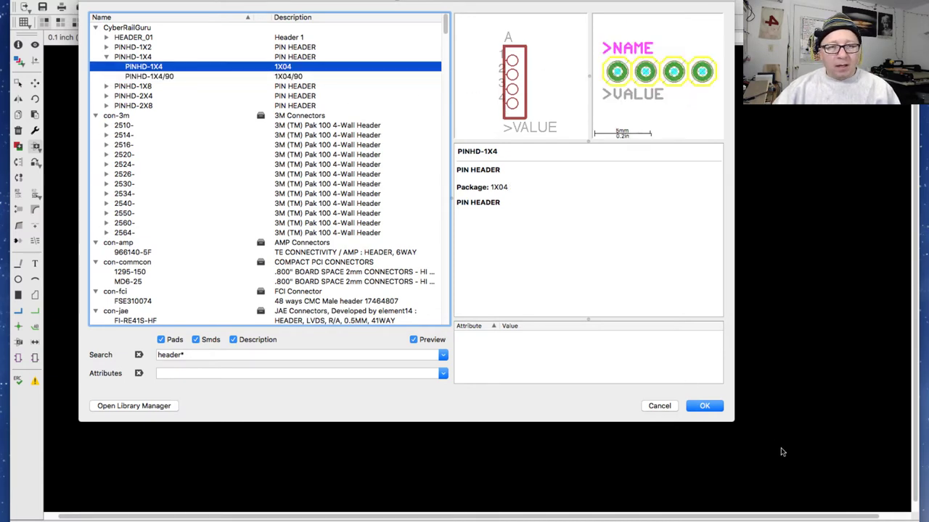
# - Place PINHD-1X4 headers JP1 and JP2 side by side, rotating them as needed, then reopen ADD
pyautogui.click(708, 406)
pyautogui.scroll(2, 339, 279)
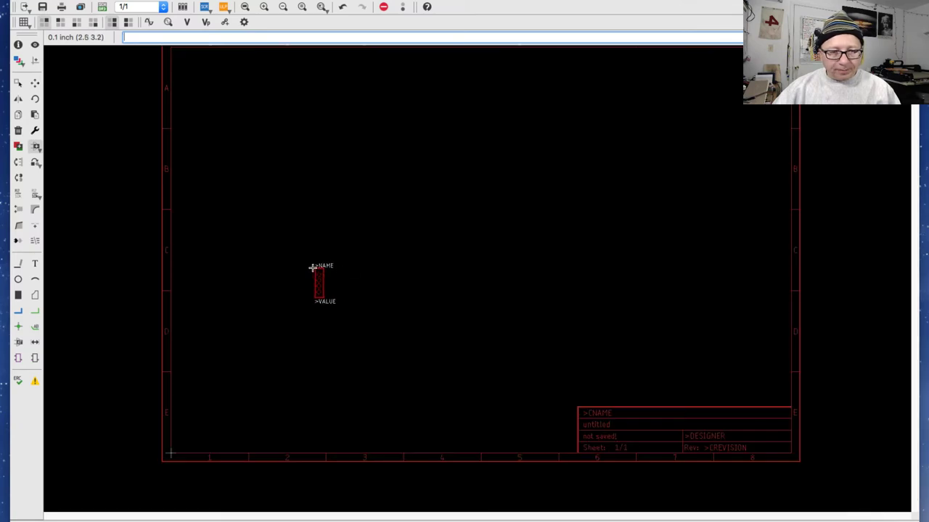
pyautogui.rightClick(284, 254)
pyautogui.rightClick(319, 236)
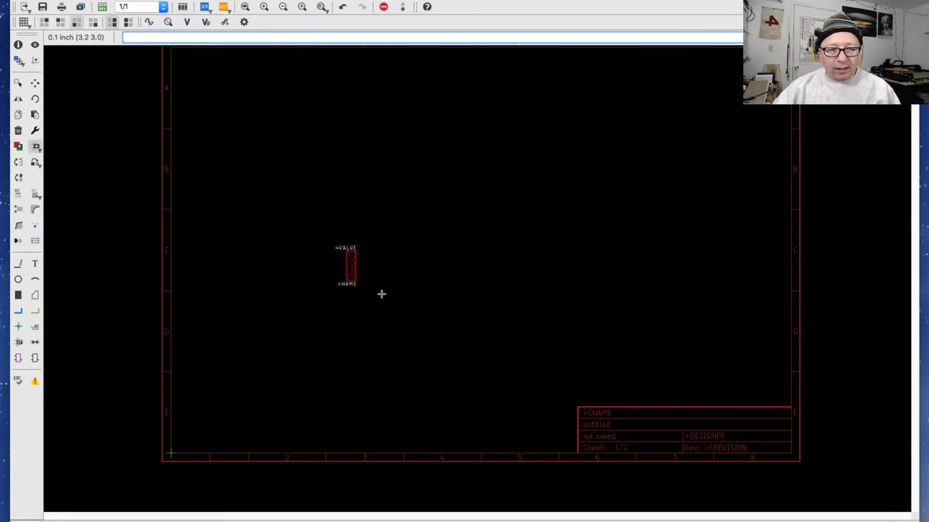
pyautogui.click(301, 266)
pyautogui.rightClick(435, 269)
pyautogui.rightClick(425, 256)
pyautogui.click(413, 233)
pyautogui.press('Escape')
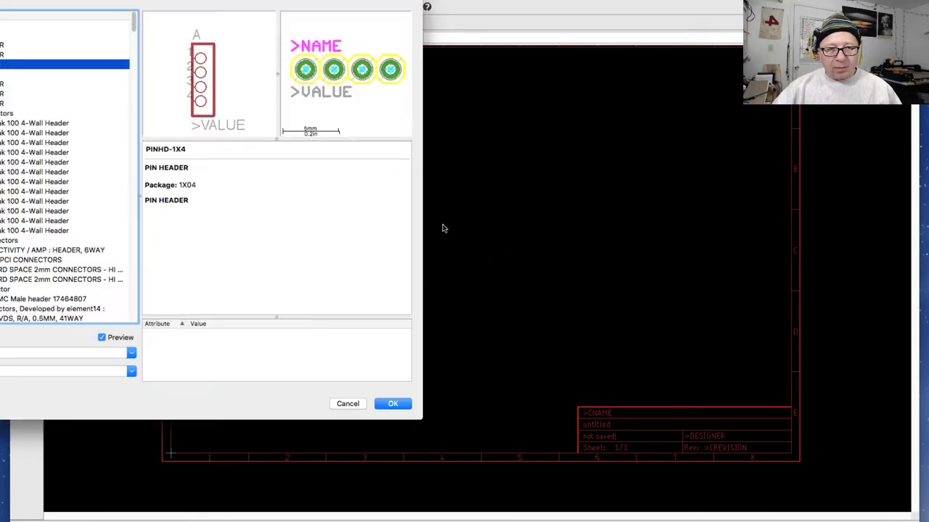
pyautogui.moveTo(280, 2); pyautogui.dragTo(618, 4)
# - Search the part library for 'apa102*' and preview the CyberRailGuru APA-102 LED
pyautogui.click(220, 359)
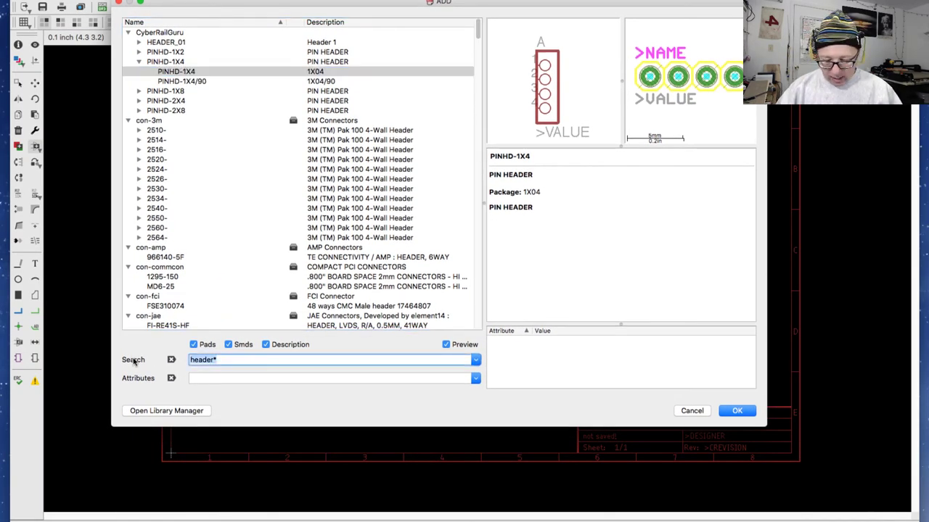
pyautogui.write('apa1')
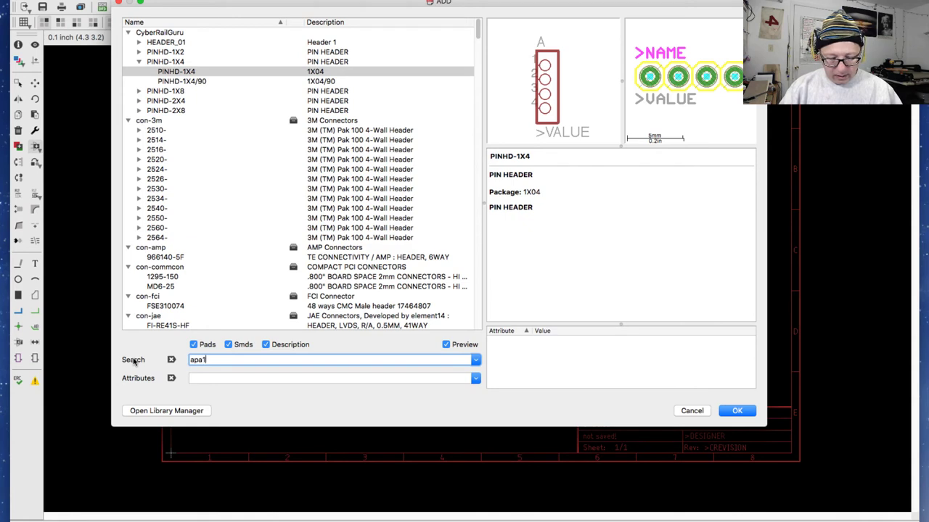
pyautogui.write('02*')
pyautogui.press('Return')
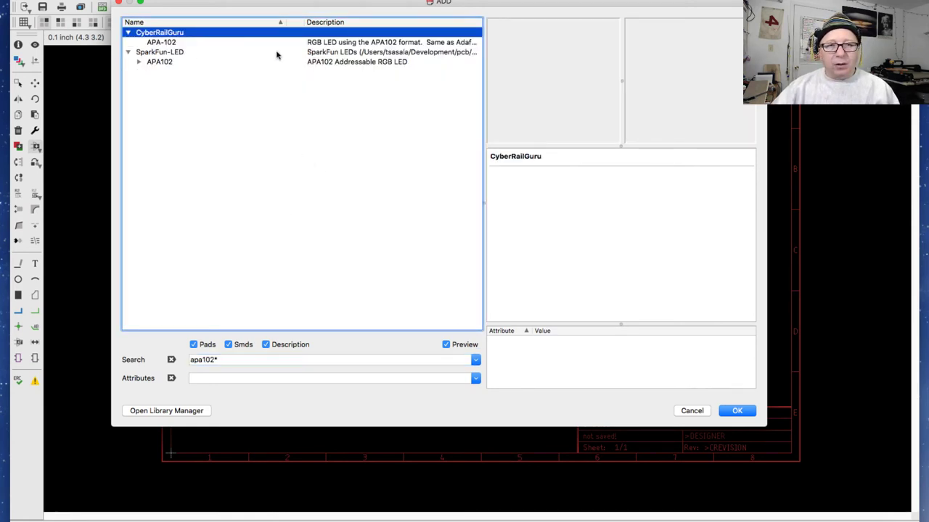
pyautogui.click(174, 44)
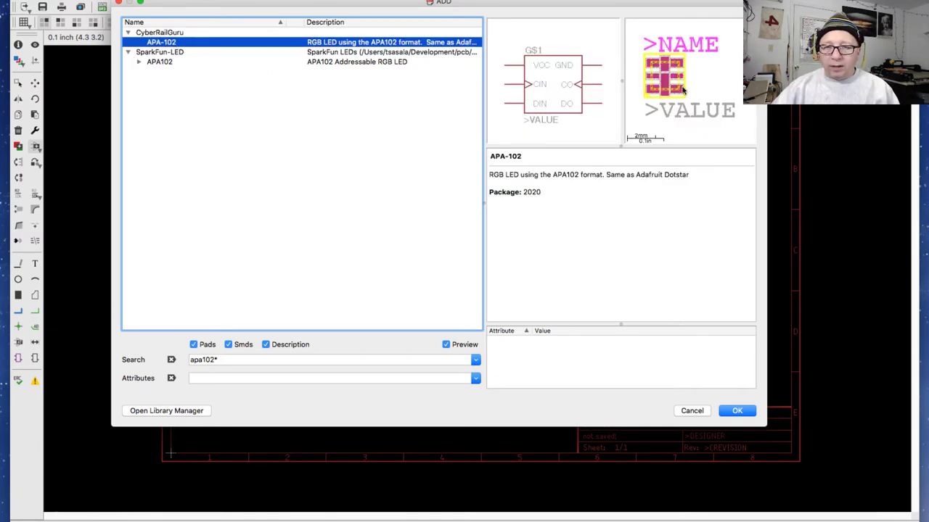
# - Compare SparkFun APA102's 2020 and 5050 packages and choose APA1022020
pyautogui.click(140, 62)
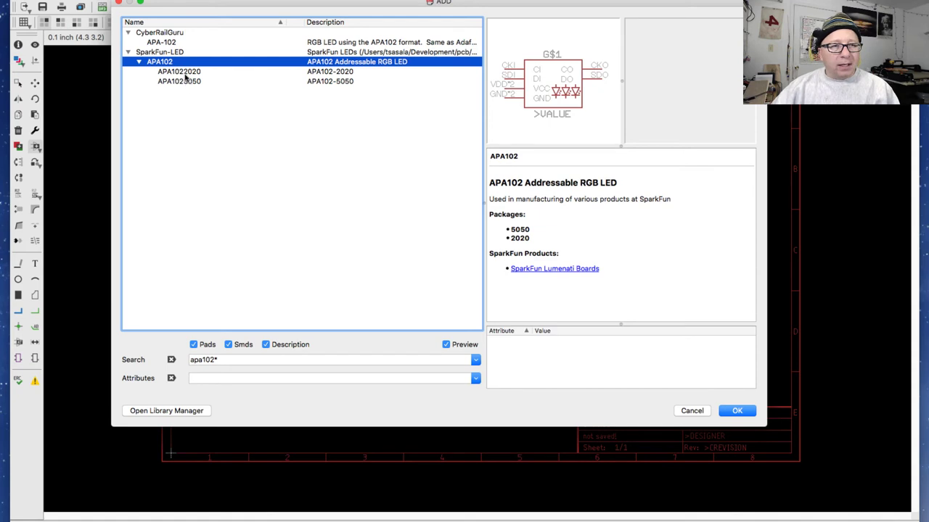
pyautogui.click(192, 72)
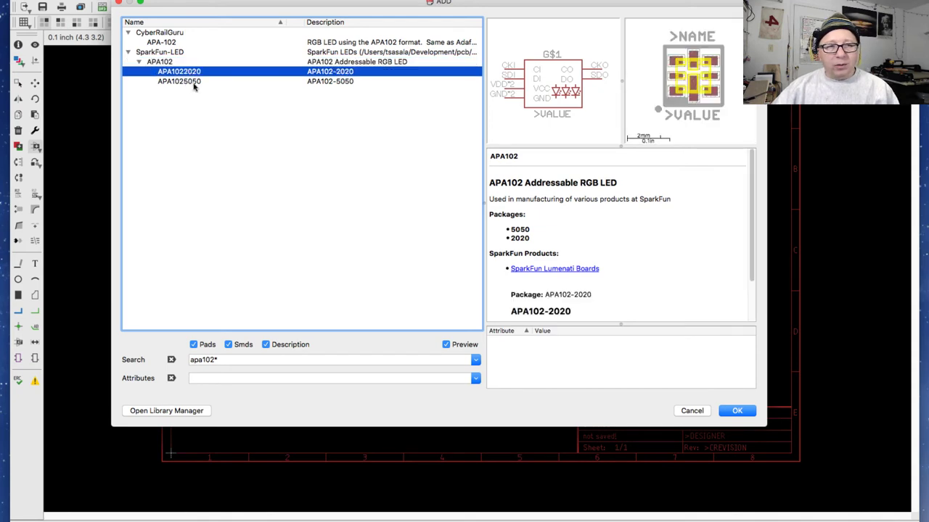
pyautogui.click(195, 82)
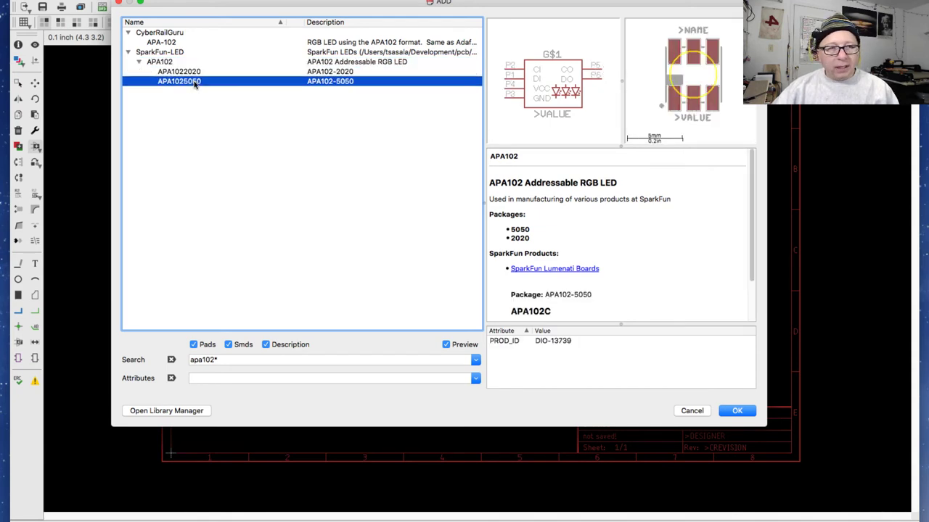
pyautogui.click(196, 73)
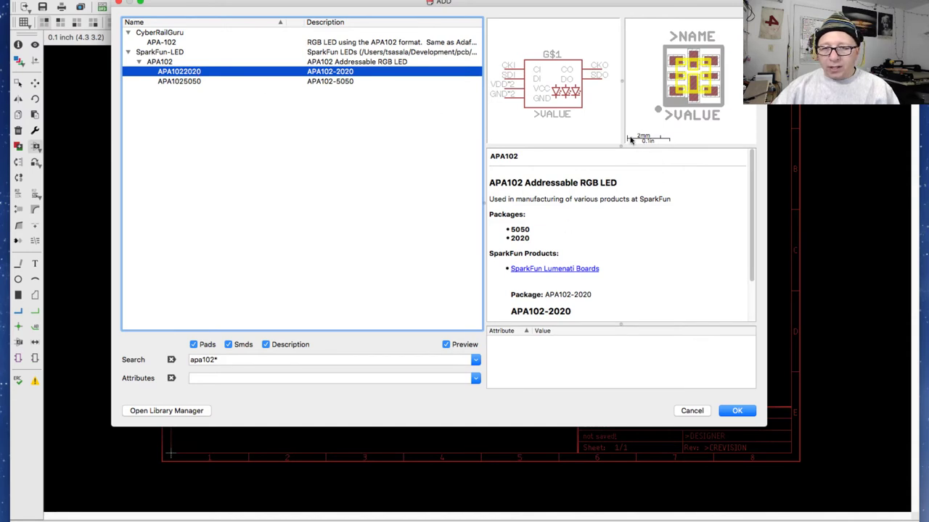
pyautogui.click(185, 82)
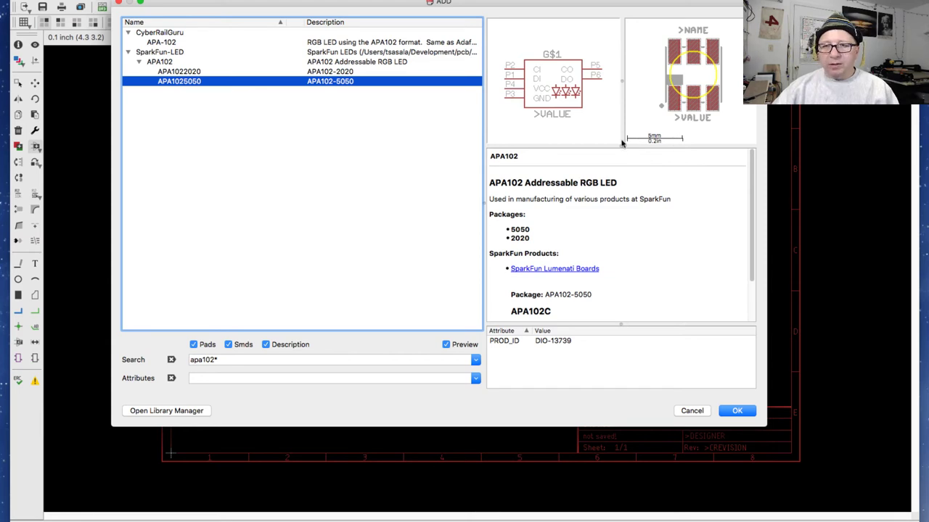
pyautogui.click(207, 72)
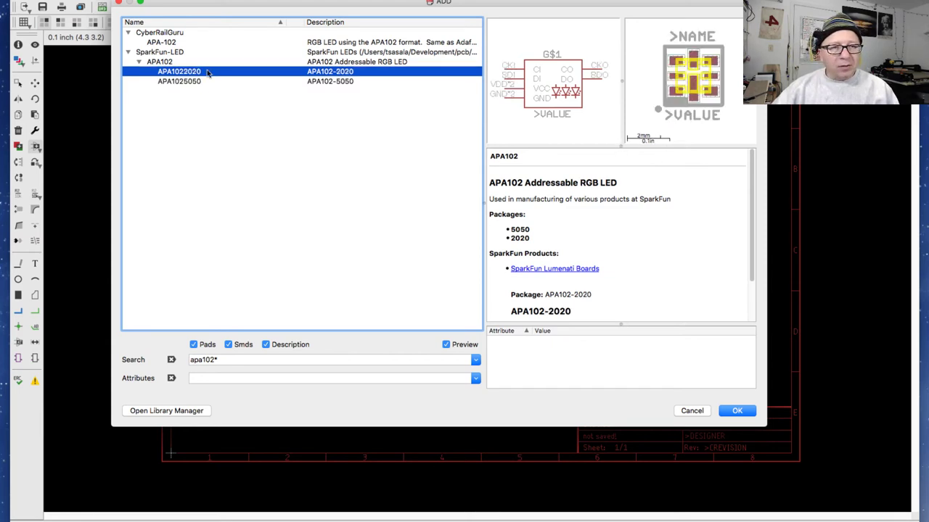
# - Place two APA1022020 LEDs, U$1 and U$2, side by side above the headers
pyautogui.click(739, 412)
pyautogui.scroll(3, 345, 225)
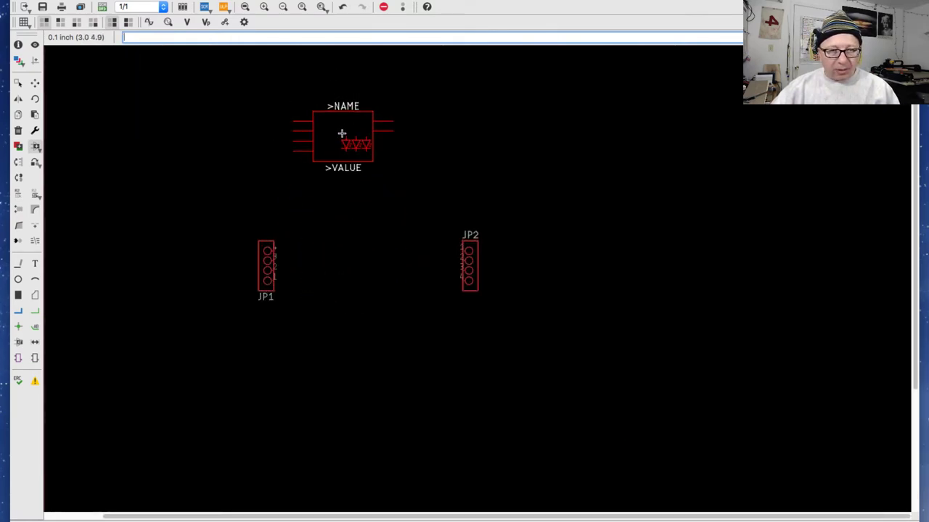
pyautogui.click(342, 134)
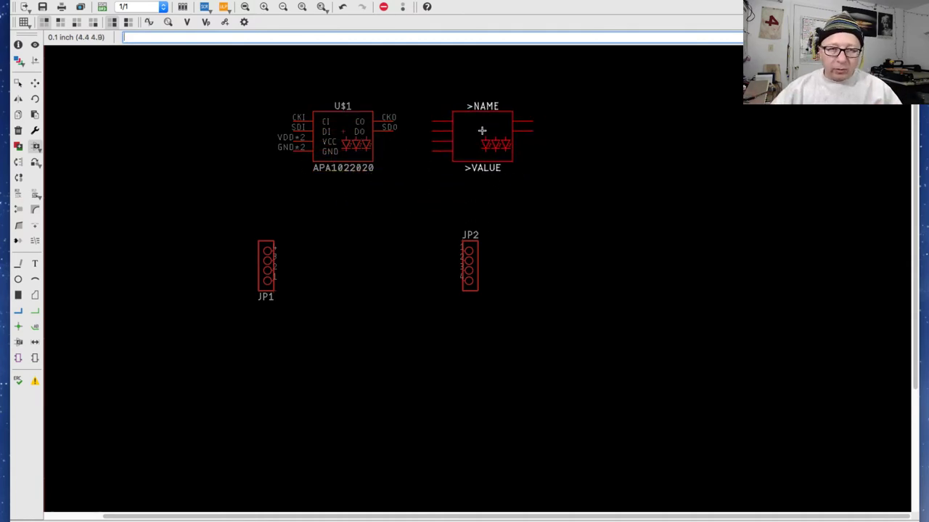
pyautogui.click(461, 129)
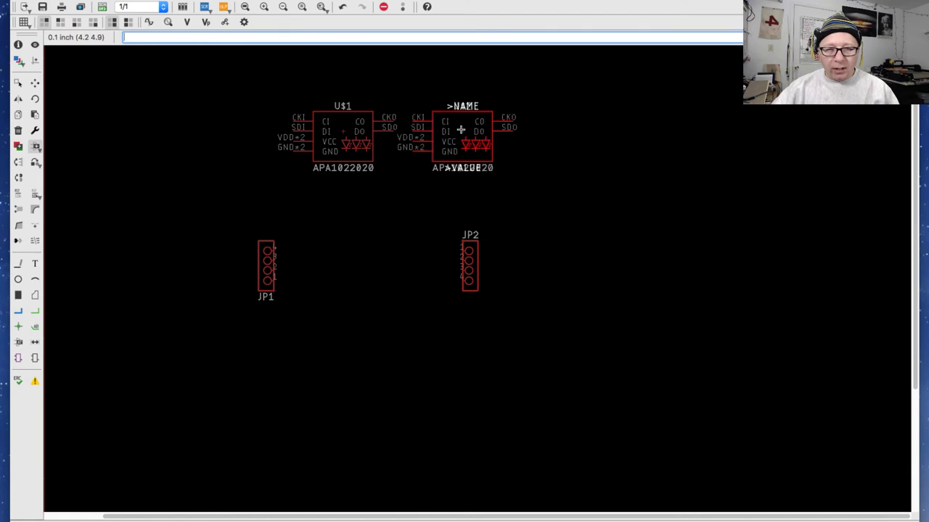
pyautogui.press('Escape')
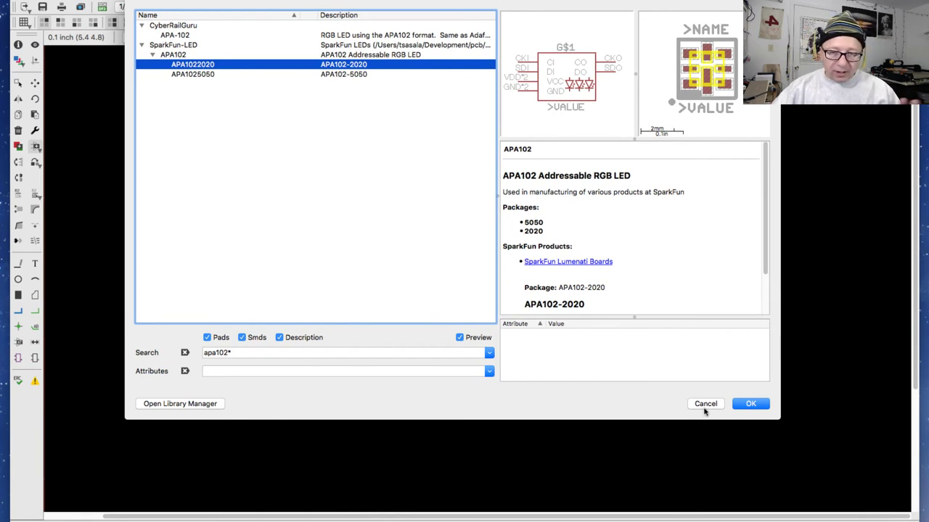
# - Cancel the ADD dialog and zoom in and back out on the schematic
pyautogui.click(705, 404)
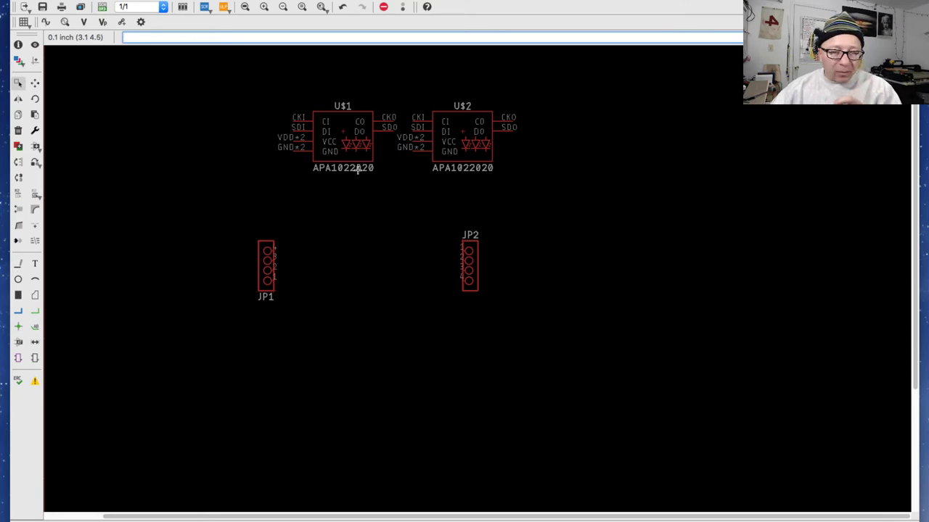
pyautogui.scroll(3, 357, 169)
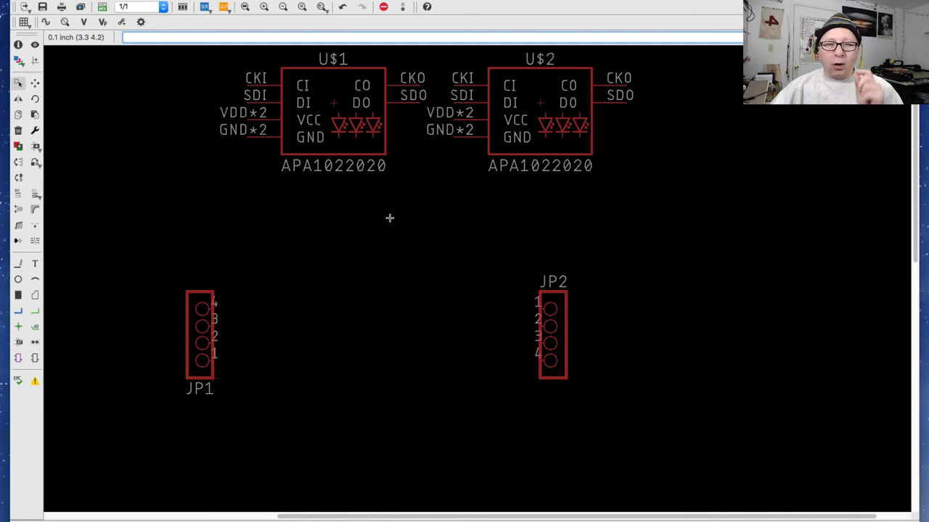
pyautogui.scroll(-1, 392, 214)
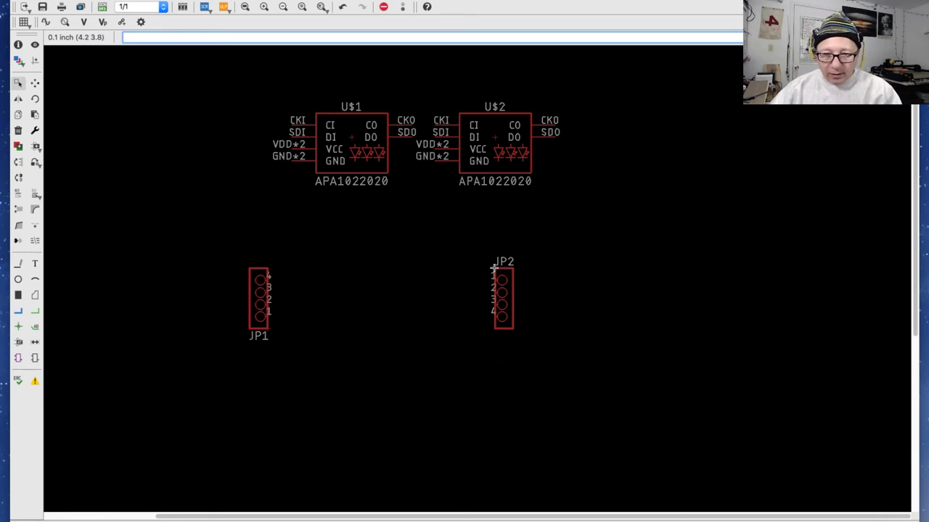
# - Move JP2 further to the right, keeping its original orientation
pyautogui.press('F7')
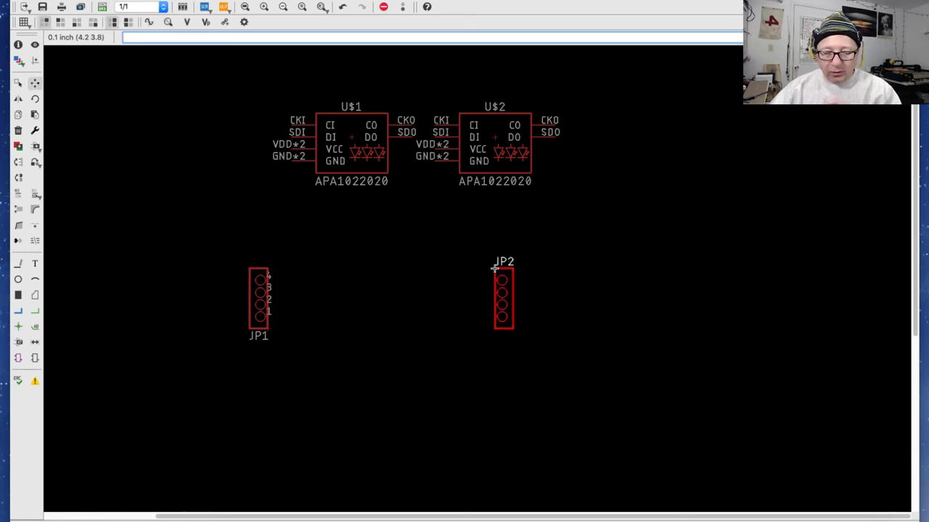
pyautogui.moveTo(500, 269); pyautogui.dragTo(572, 257)
pyautogui.rightClick(571, 257)
pyautogui.rightClick(571, 257)
pyautogui.rightClick(572, 263)
pyautogui.rightClick(575, 260)
pyautogui.moveTo(578, 259); pyautogui.dragTo(560, 273)
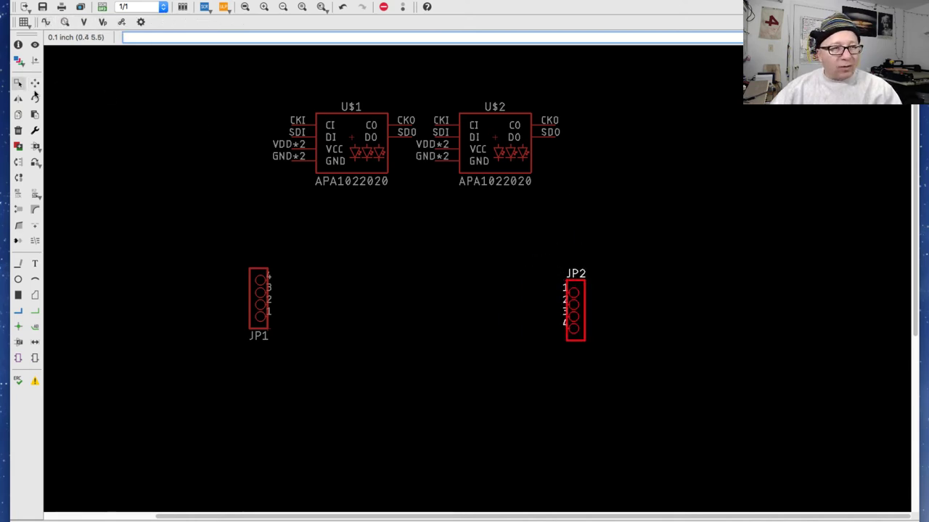
# - Move U$1 down beside JP1, keeping it upright
pyautogui.click(35, 85)
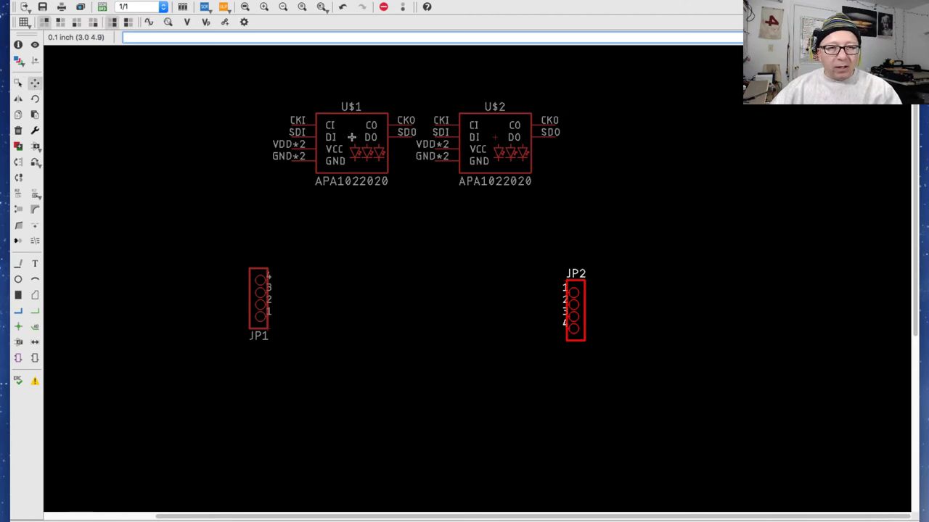
pyautogui.click(351, 137)
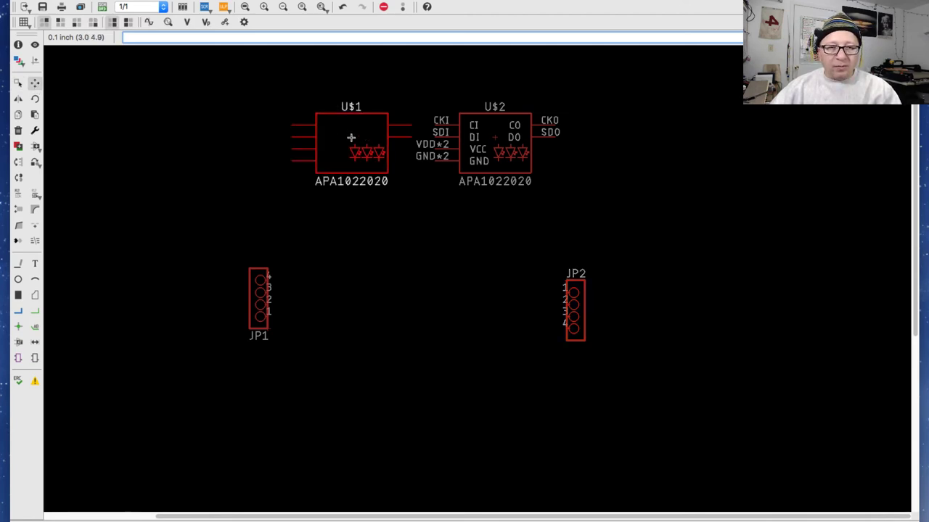
pyautogui.rightClick(372, 258)
pyautogui.rightClick(375, 261)
pyautogui.rightClick(378, 261)
pyautogui.rightClick(380, 261)
pyautogui.rightClick(381, 259)
pyautogui.rightClick(381, 260)
pyautogui.rightClick(382, 259)
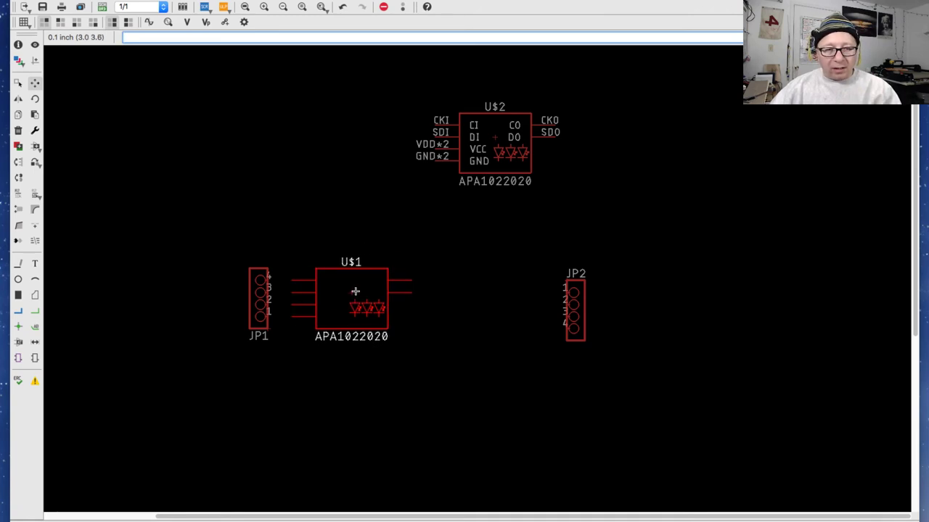
pyautogui.click(354, 291)
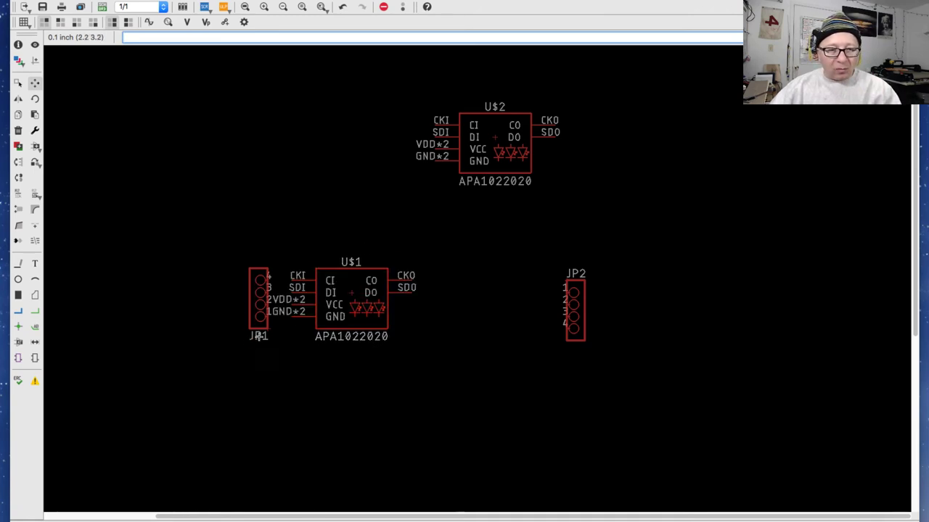
# - Shift JP1 left, bring U$2 next to U$1, and raise JP2 level with the LEDs
pyautogui.click(267, 329)
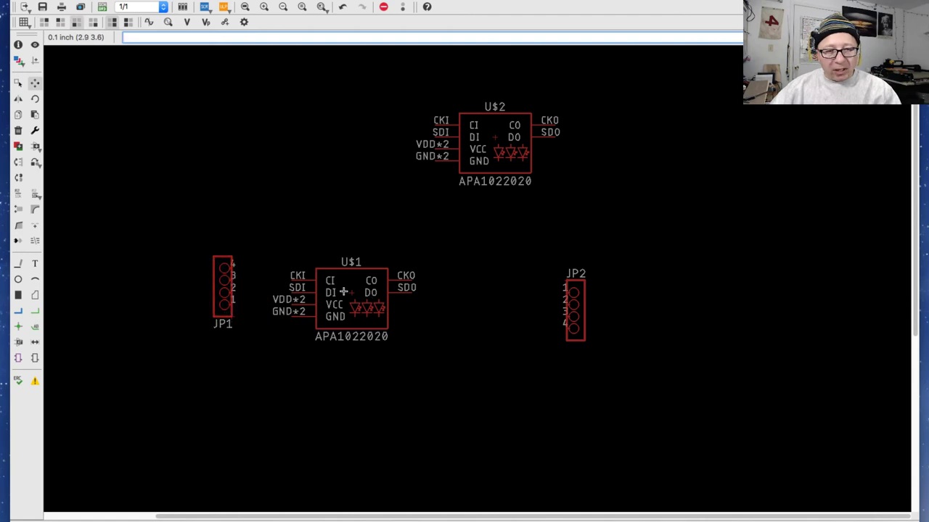
pyautogui.click(344, 292)
pyautogui.click(327, 281)
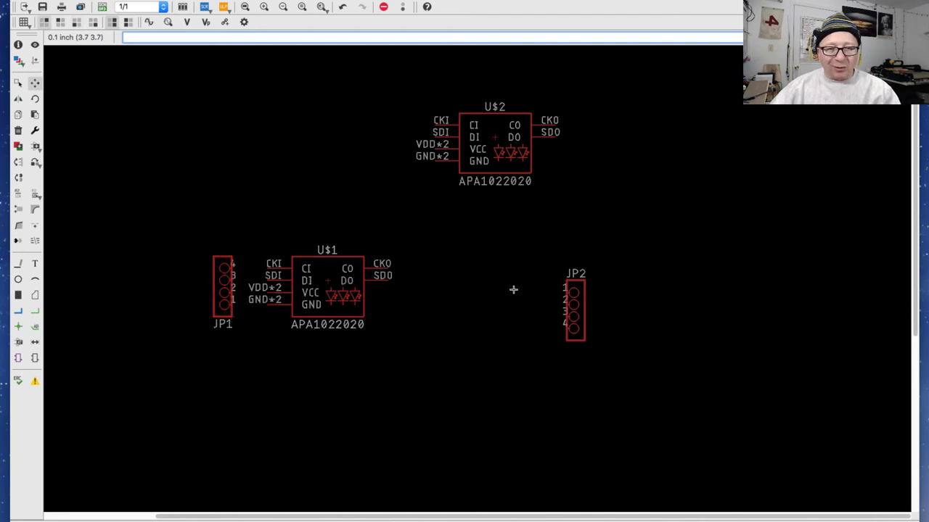
pyautogui.click(495, 138)
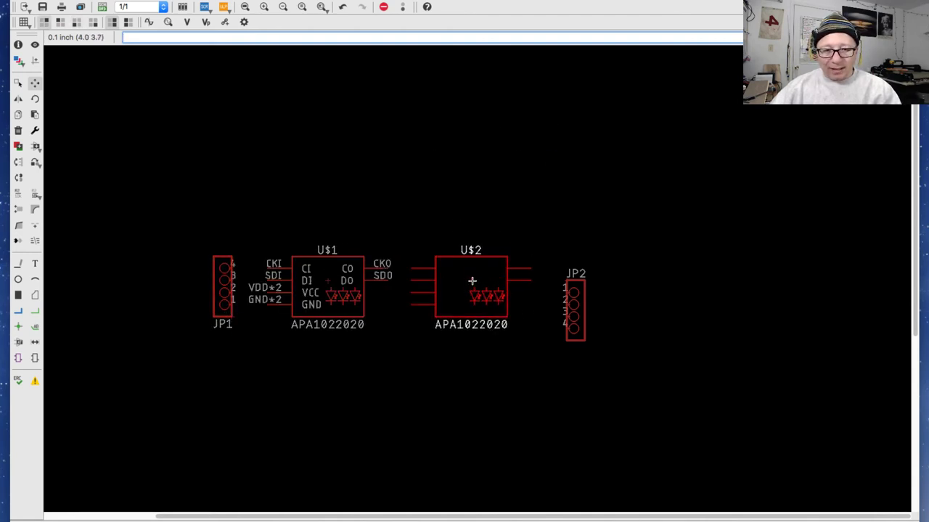
pyautogui.click(474, 280)
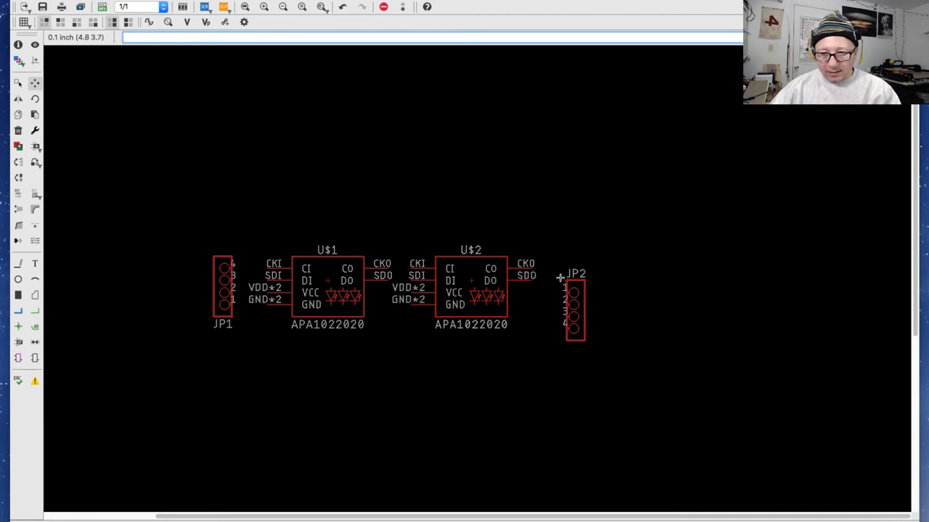
pyautogui.click(563, 273)
pyautogui.click(565, 261)
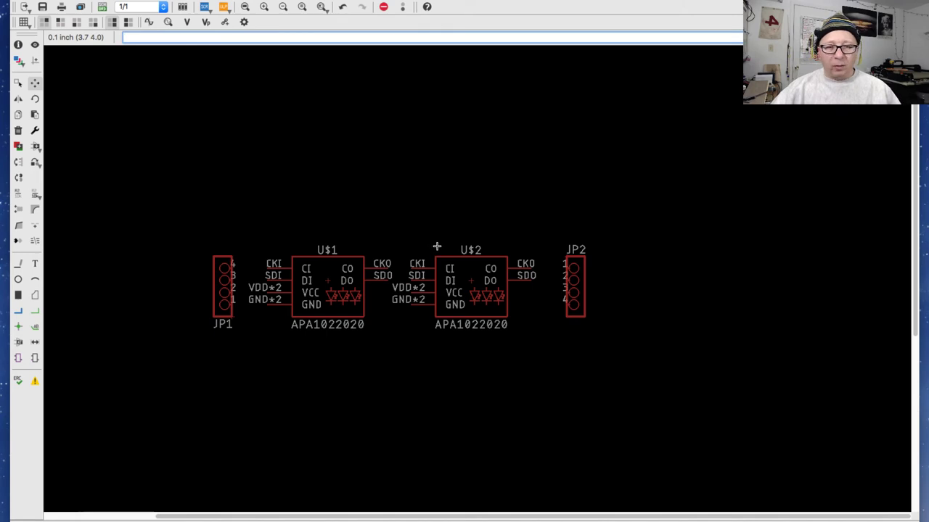
pyautogui.press('Escape')
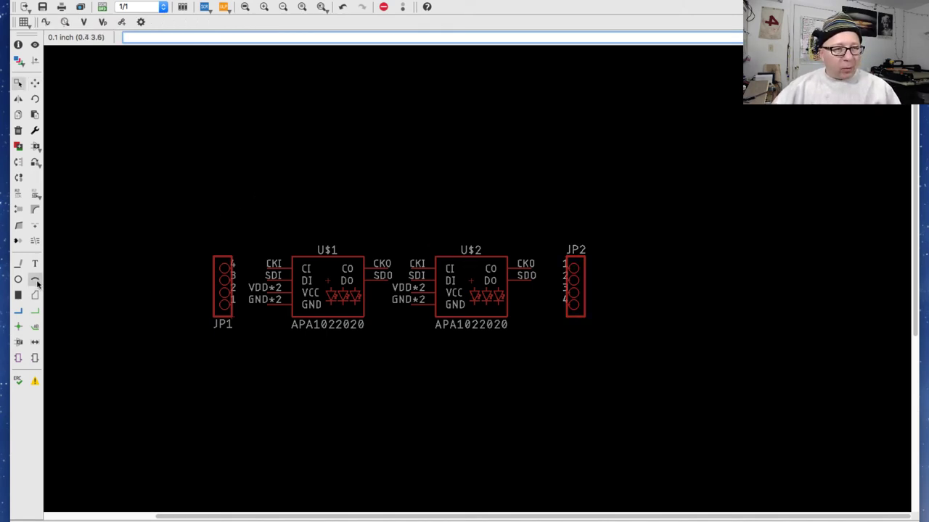
pyautogui.click(18, 263)
pyautogui.scroll(3, 230, 267)
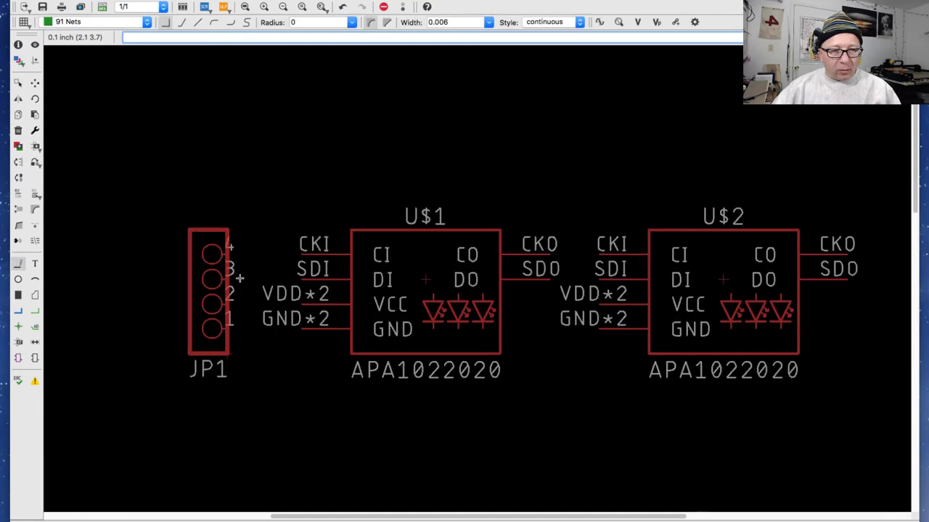
pyautogui.click(229, 254)
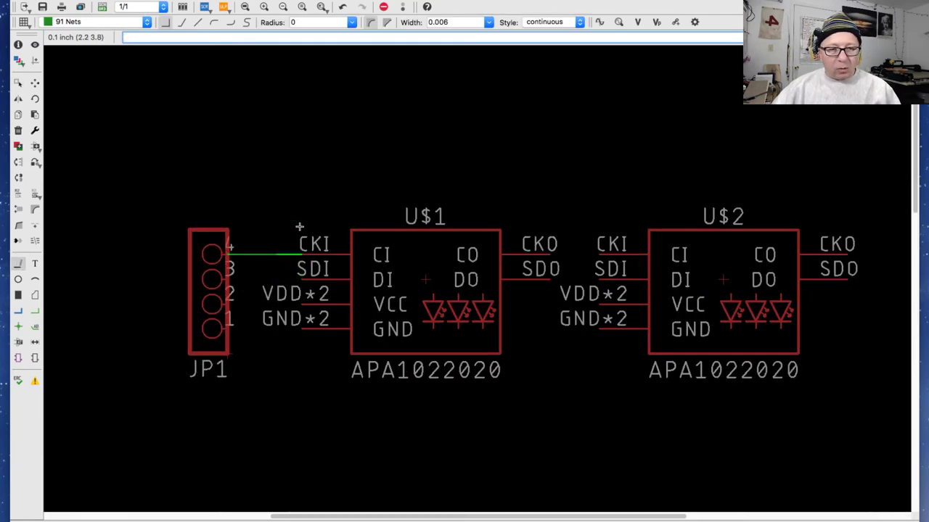
pyautogui.click(301, 255)
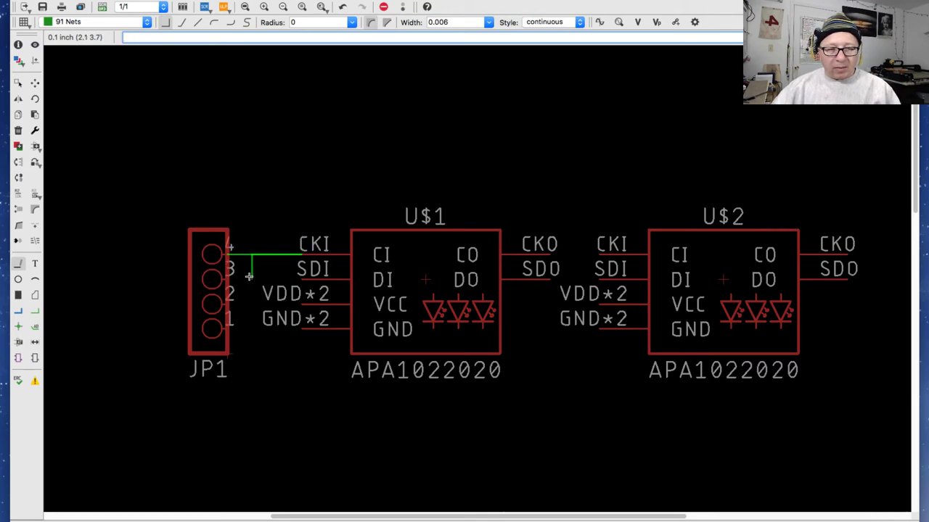
pyautogui.click(301, 254)
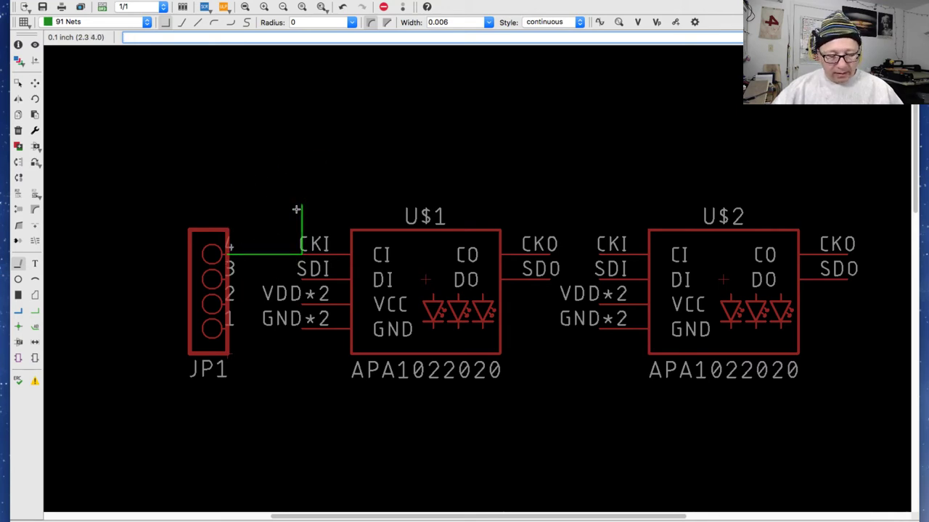
pyautogui.press('Escape')
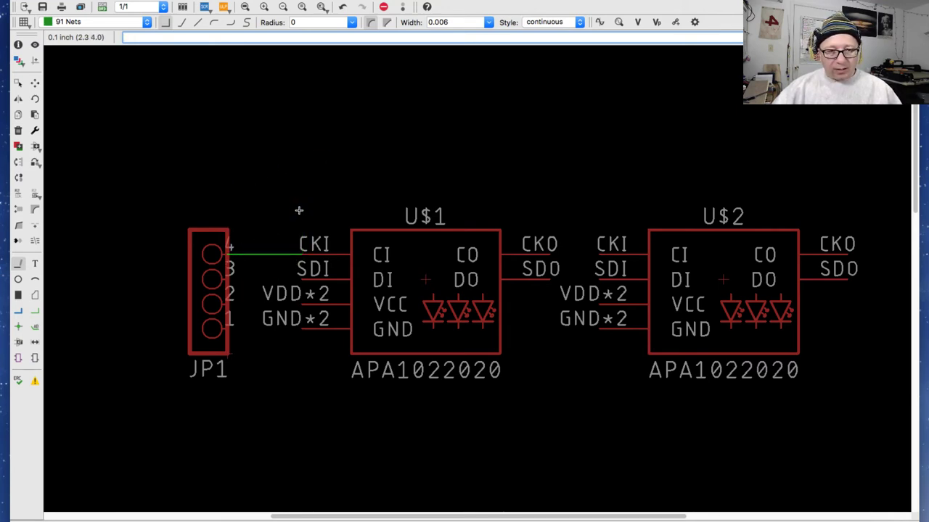
pyautogui.click(227, 279)
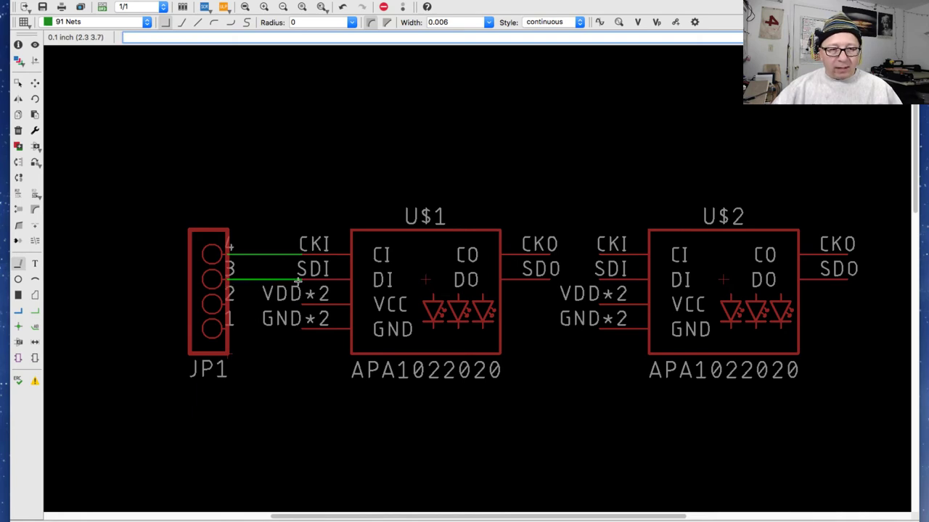
pyautogui.click(297, 280)
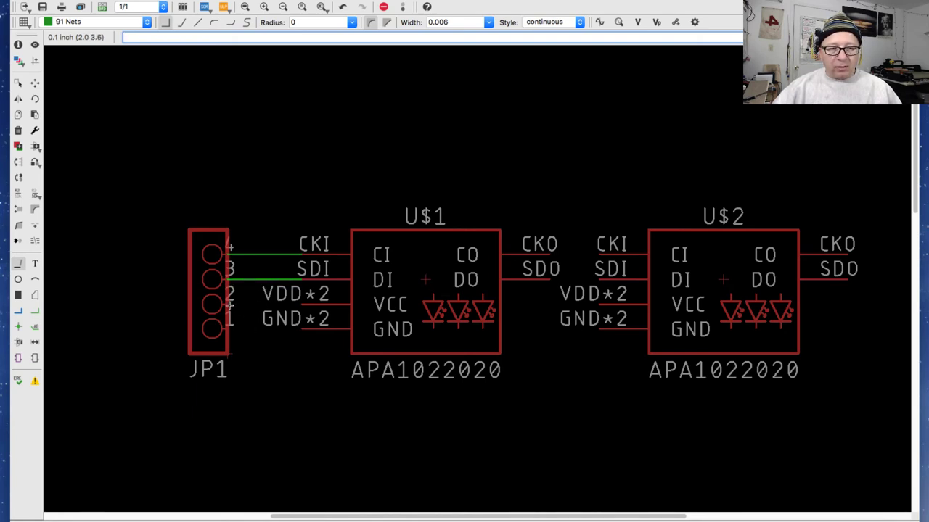
pyautogui.click(233, 306)
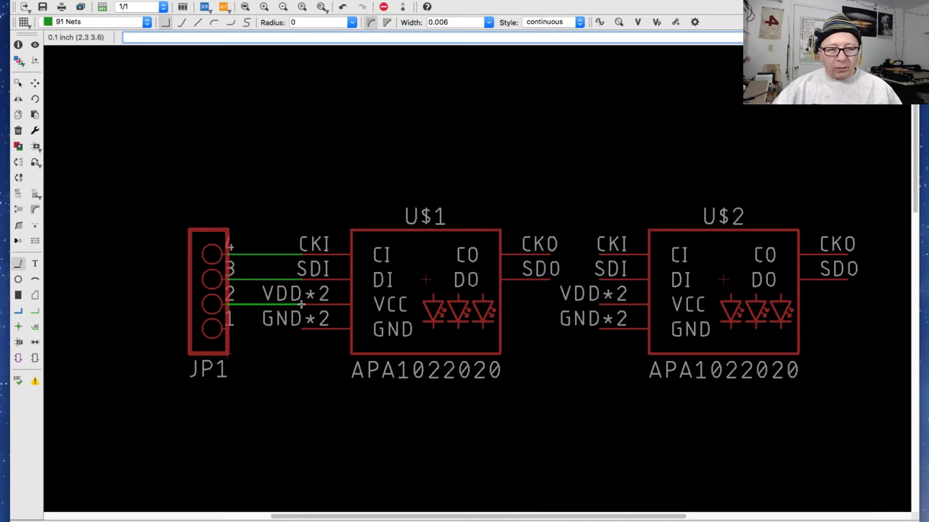
pyautogui.click(301, 304)
pyautogui.click(233, 328)
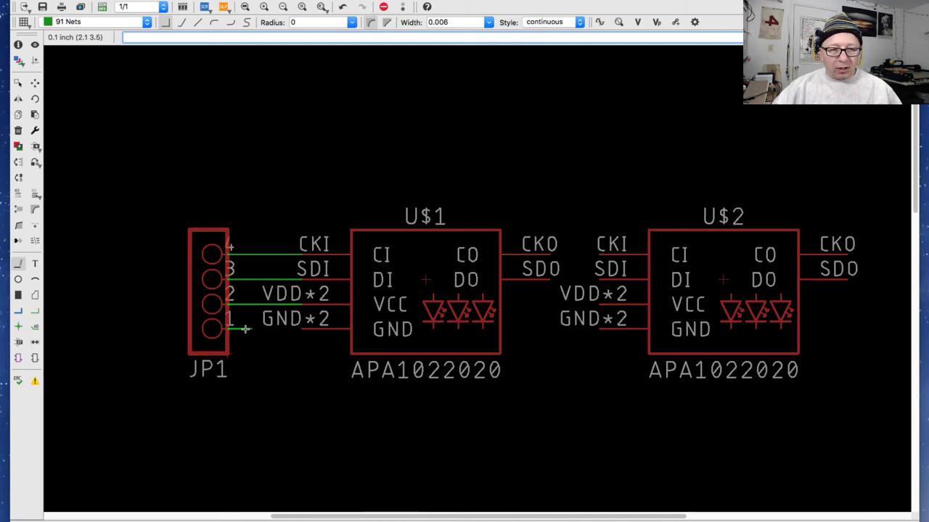
pyautogui.click(299, 328)
pyautogui.moveTo(601, 245); pyautogui.dragTo(438, 187, button='middle')
pyautogui.click(412, 212)
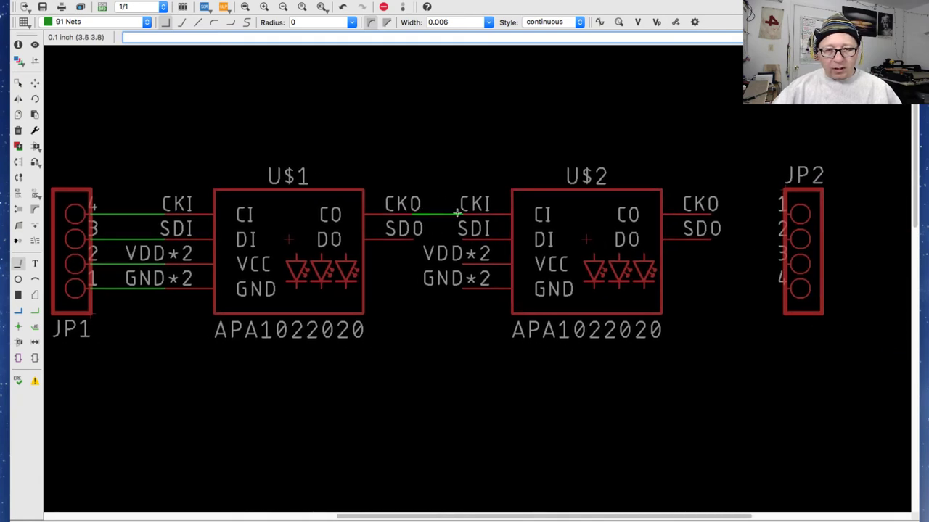
pyautogui.click(459, 213)
pyautogui.click(412, 239)
pyautogui.click(461, 239)
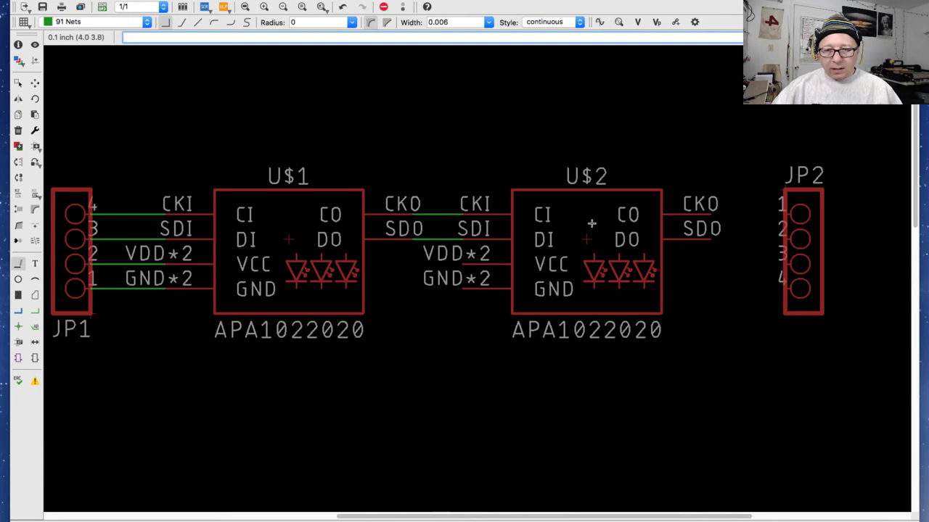
pyautogui.click(719, 215)
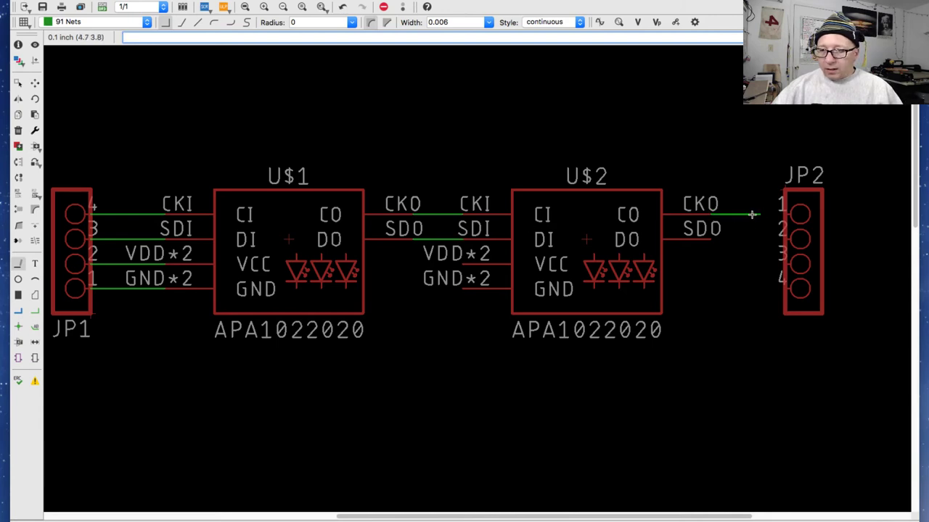
pyautogui.click(711, 239)
pyautogui.click(781, 239)
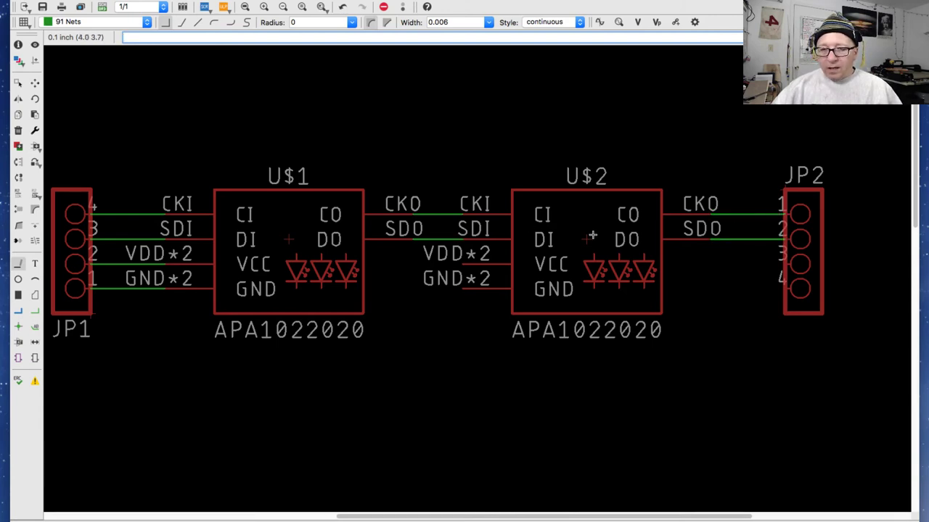
pyautogui.scroll(-2, 594, 237)
pyautogui.hscroll(3, 478, 248)
pyautogui.scroll(-2, 373, 239)
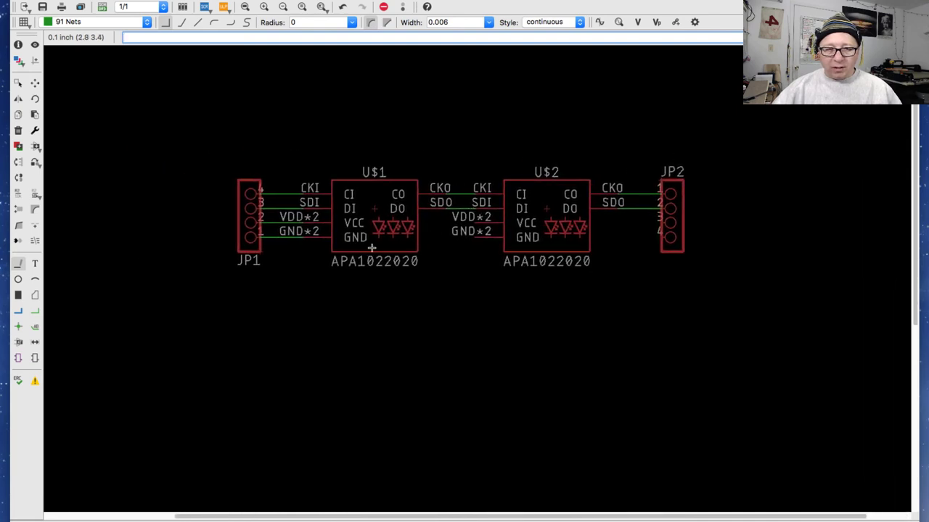
pyautogui.scroll(2, 373, 245)
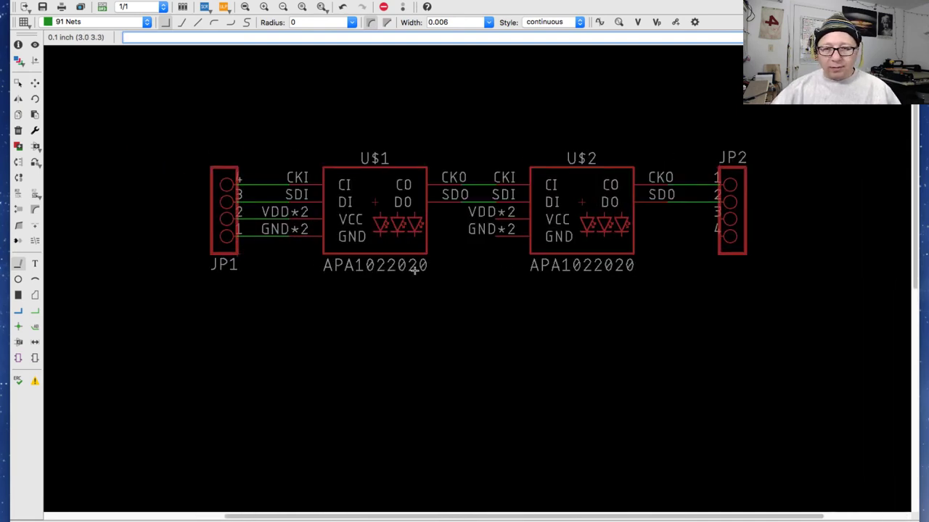
pyautogui.scroll(1, 283, 271)
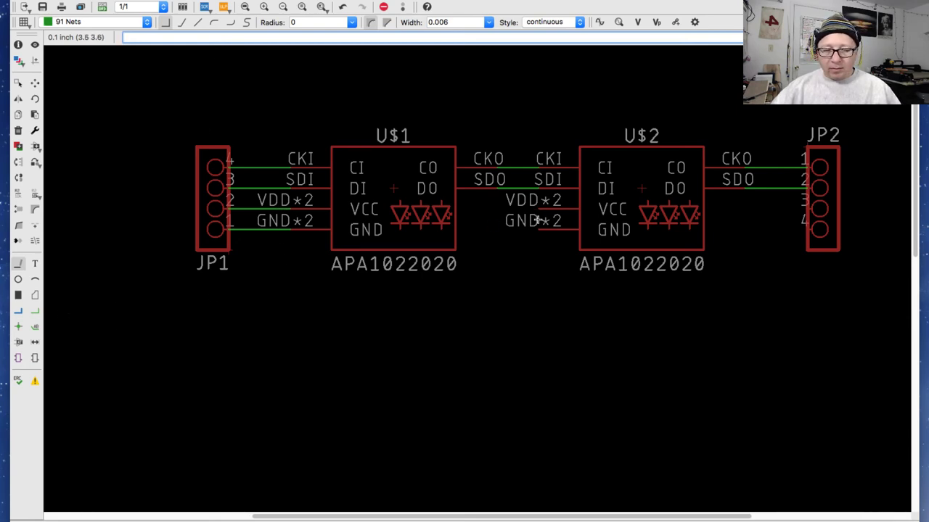
# - Wire GND from JP1 to U$2's GND pin and on to JP2 pin 4
pyautogui.click(277, 238)
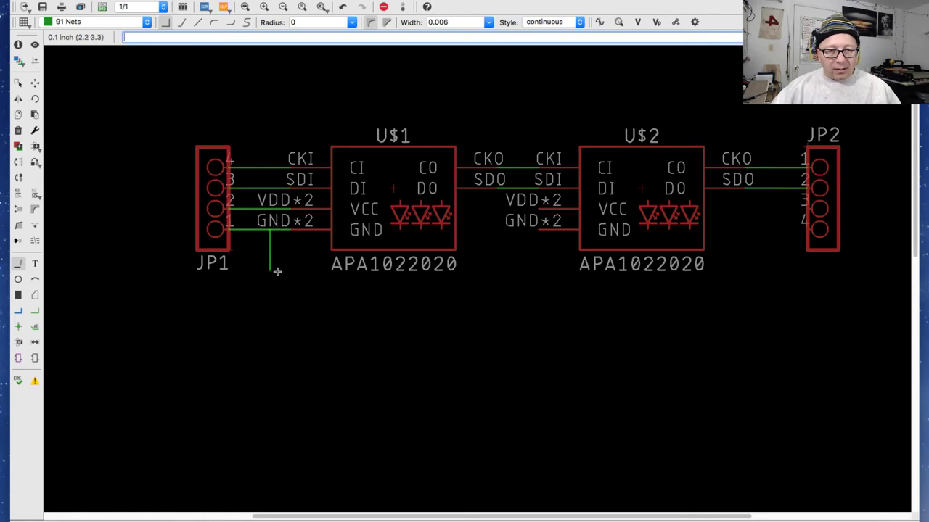
pyautogui.click(518, 291)
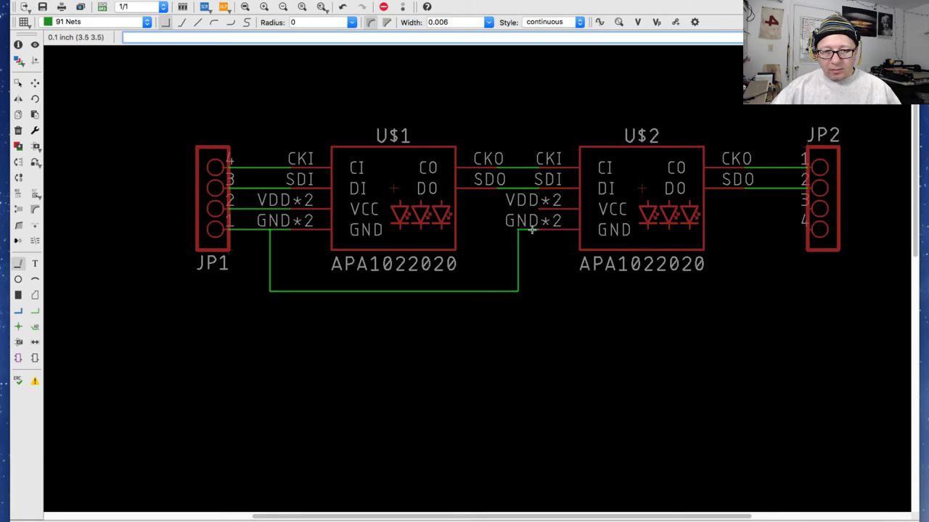
pyautogui.click(517, 291)
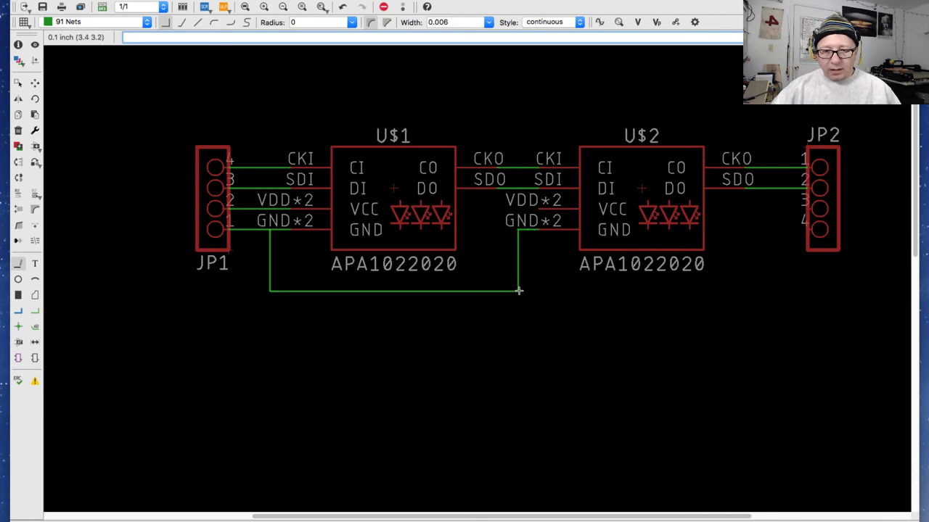
pyautogui.click(766, 291)
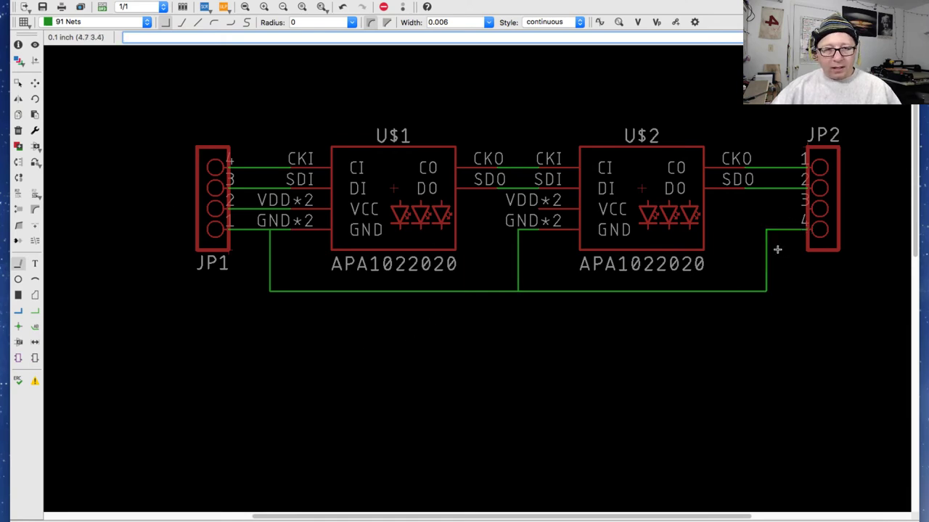
# - Wire VDD from JP1 to U$2's VDD pin and branch it to JP2 pin 3
pyautogui.click(249, 209)
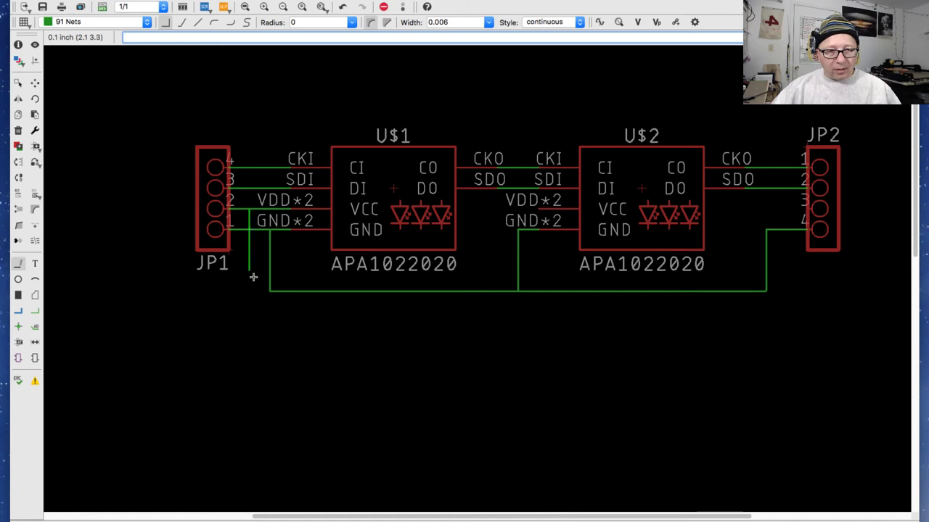
pyautogui.click(497, 312)
pyautogui.click(537, 210)
pyautogui.click(498, 312)
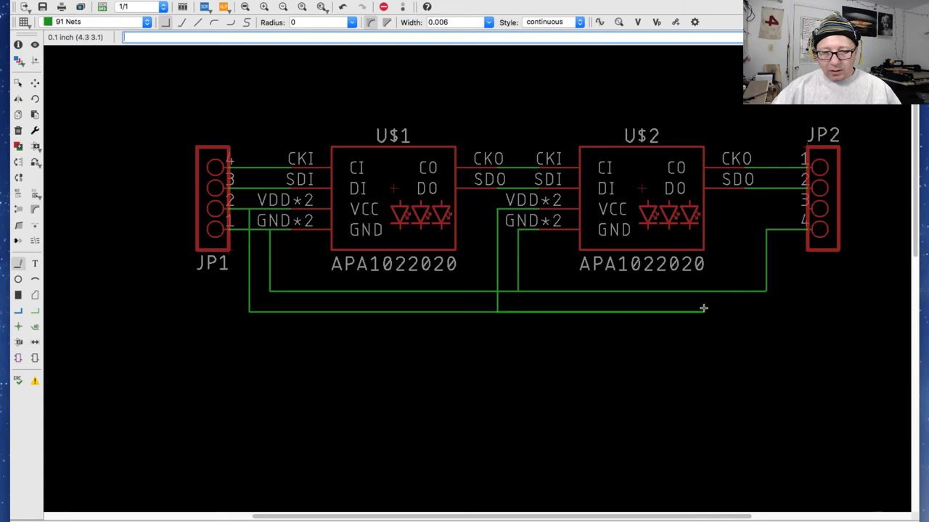
pyautogui.click(745, 312)
pyautogui.click(745, 290)
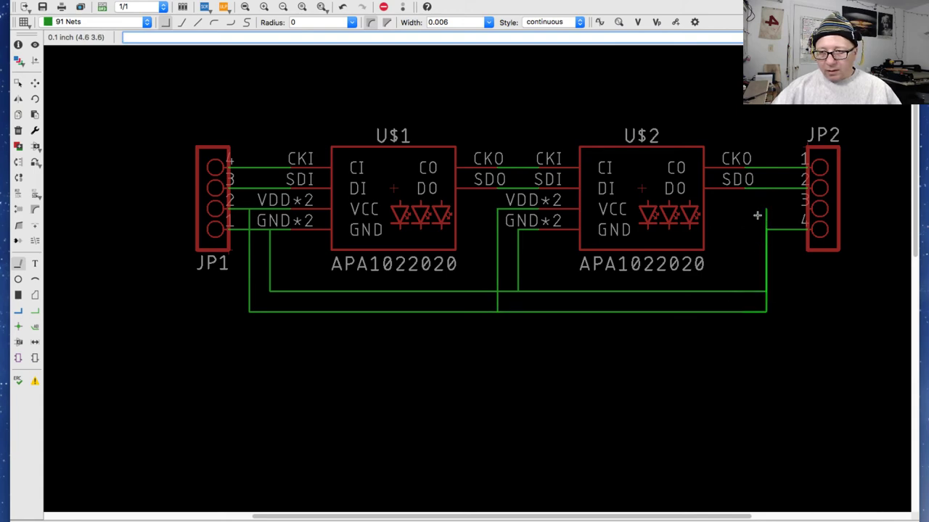
pyautogui.click(803, 211)
pyautogui.press('Escape')
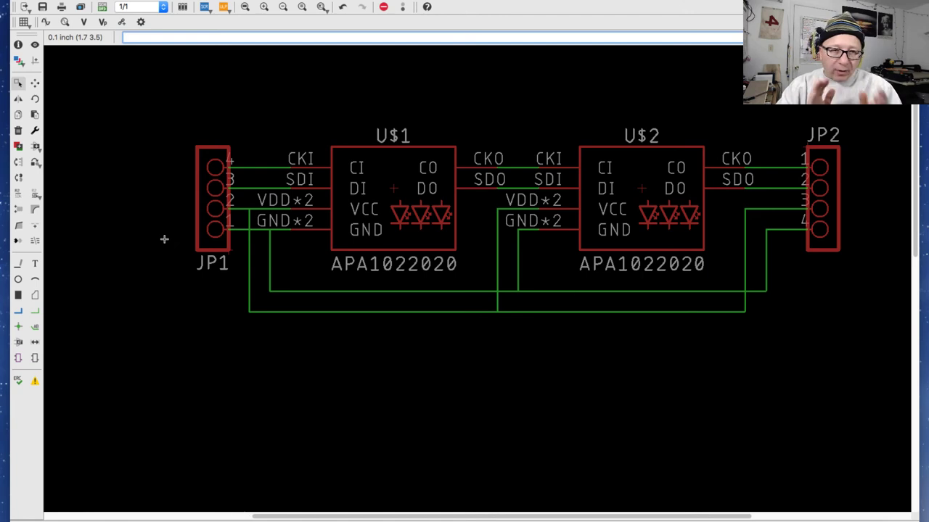
pyautogui.click(35, 83)
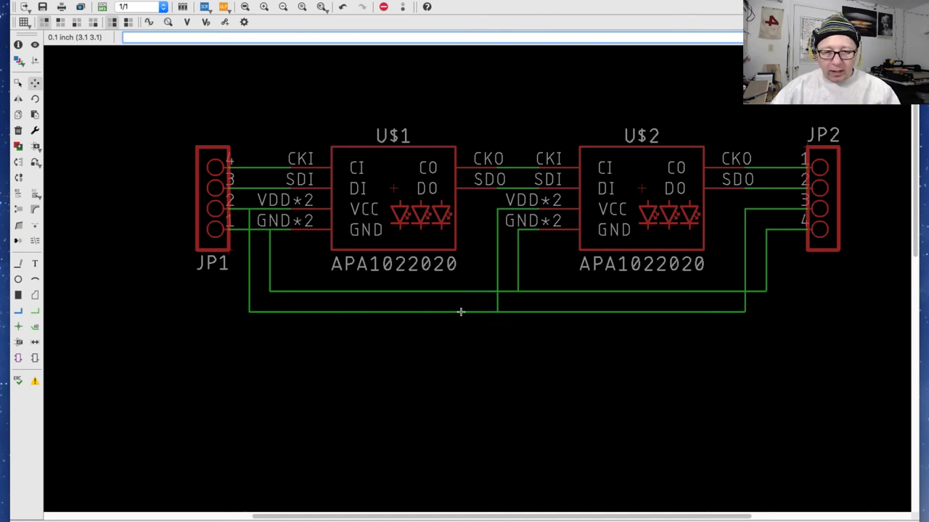
pyautogui.moveTo(460, 312)
pyautogui.mouseDown()
pyautogui.moveTo(445, 332)
pyautogui.moveTo(444, 267)
pyautogui.moveTo(386, 326)
pyautogui.moveTo(503, 332)
pyautogui.moveTo(431, 359)
pyautogui.moveTo(457, 345)
pyautogui.moveTo(491, 286)
pyautogui.moveTo(494, 296)
pyautogui.moveTo(457, 317)
pyautogui.mouseUp()
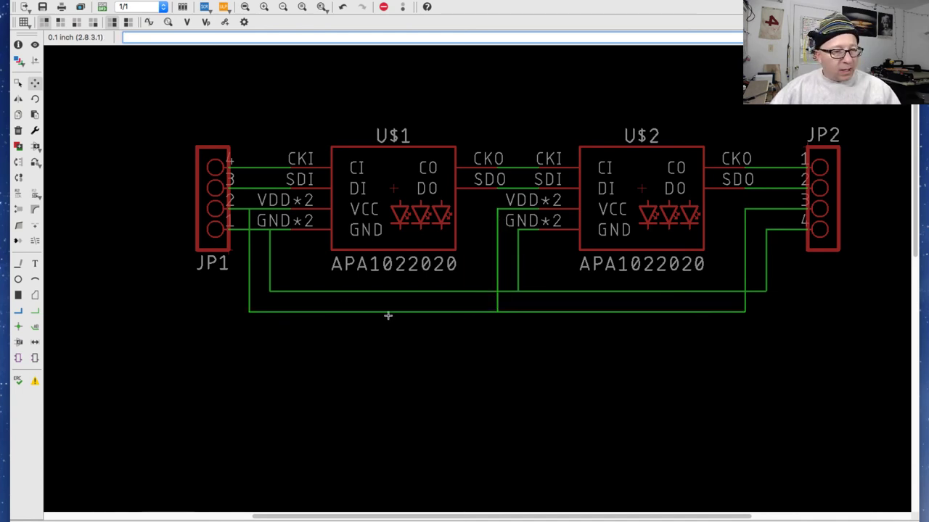
# - Place junction dots at the VDD and GND branches beside JP1 and below U$2
pyautogui.click(19, 327)
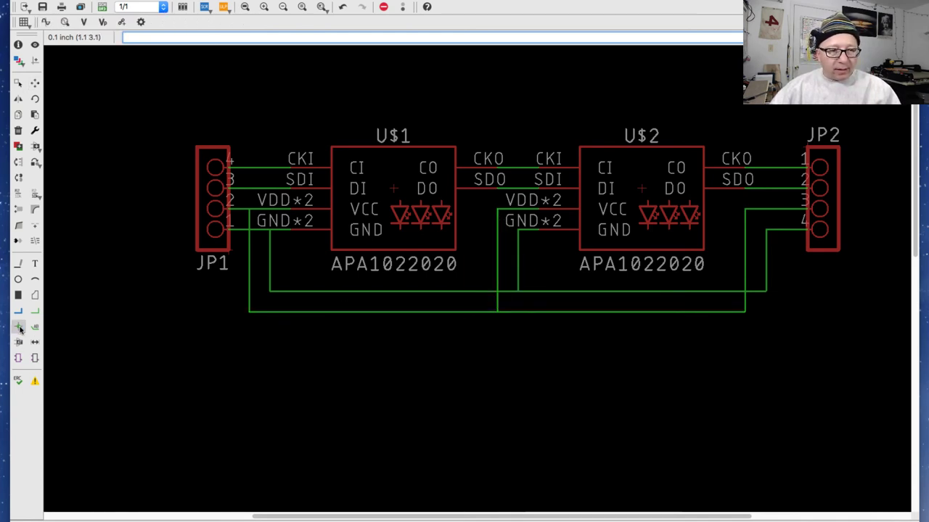
pyautogui.click(248, 210)
pyautogui.click(269, 230)
pyautogui.click(497, 312)
pyautogui.click(517, 291)
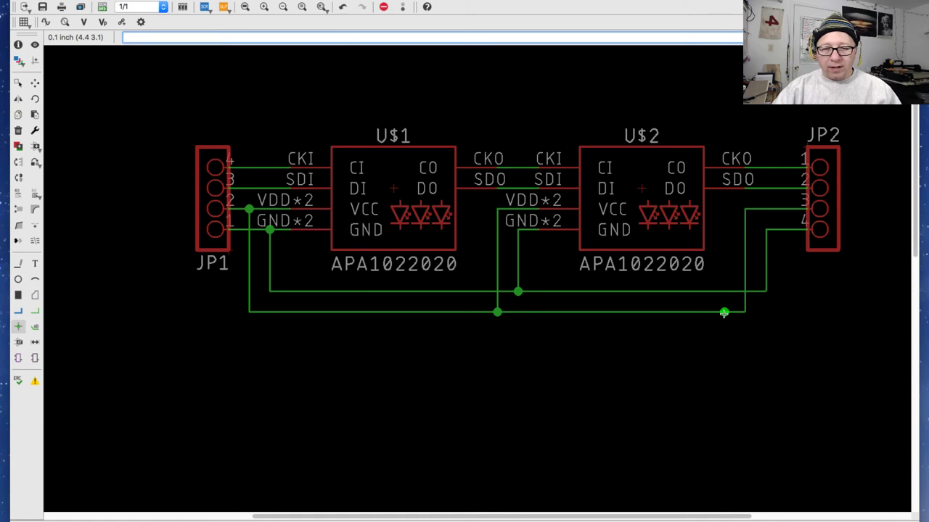
pyautogui.press('Escape')
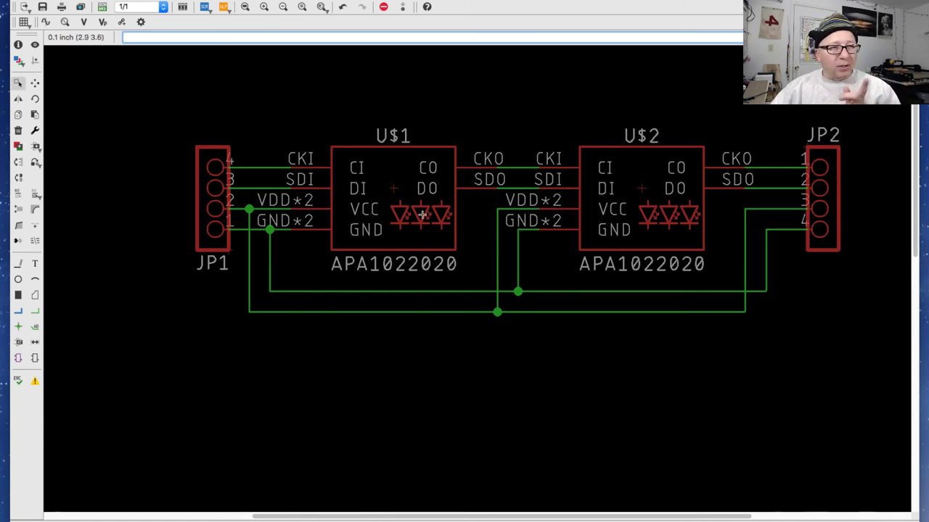
# - Set JP1's value to INPUT and JP2's value to OUTPUT
pyautogui.click(19, 45)
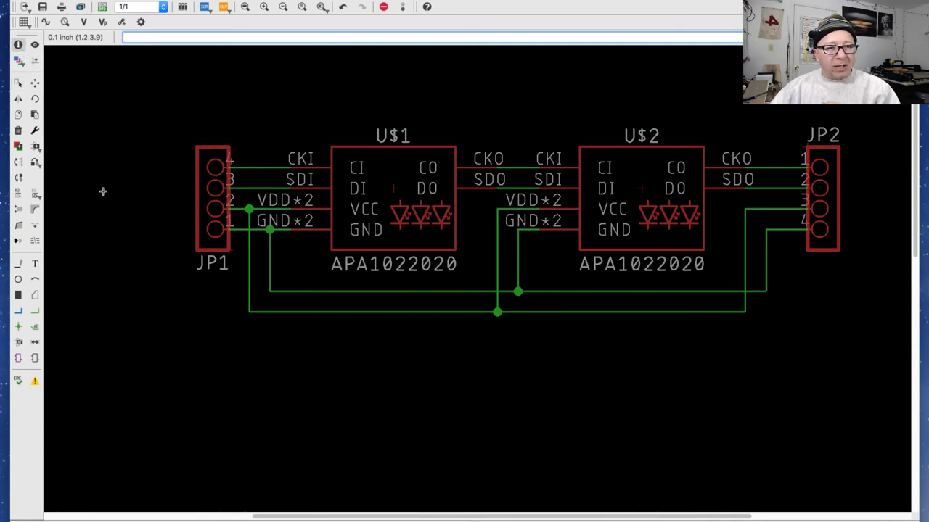
pyautogui.click(227, 251)
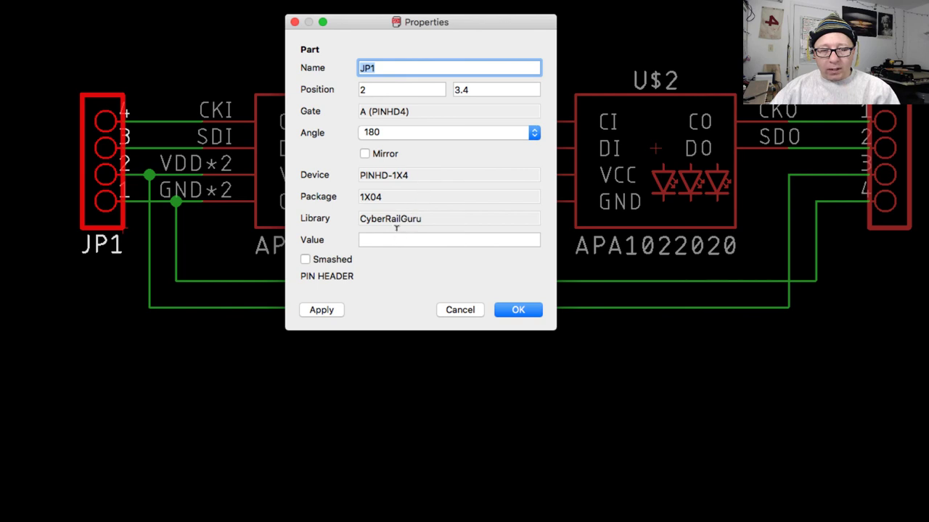
pyautogui.moveTo(446, 225); pyautogui.dragTo(341, 227)
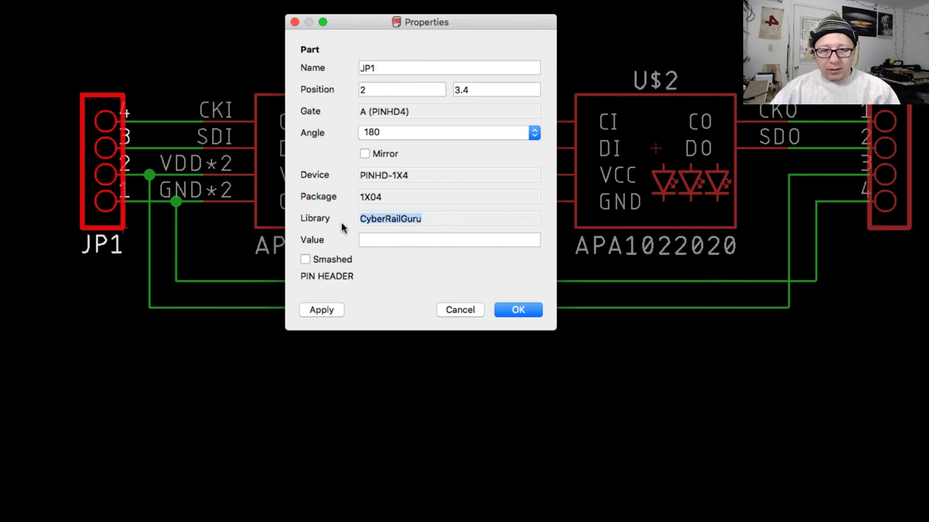
pyautogui.click(388, 239)
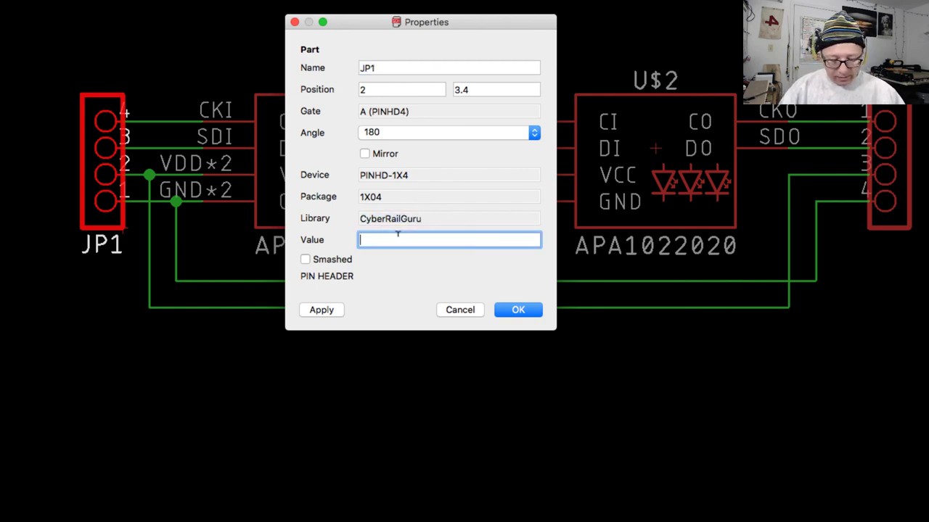
pyautogui.write('INPUT')
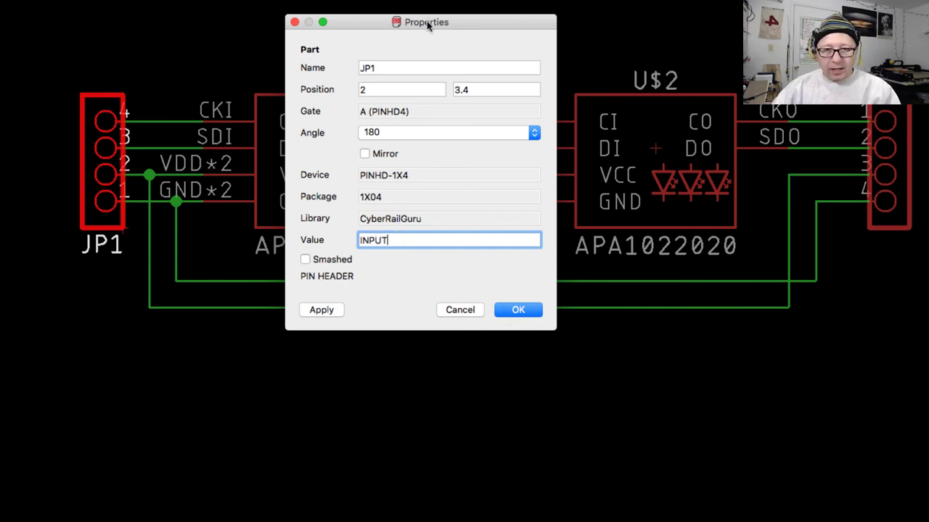
pyautogui.moveTo(427, 21); pyautogui.dragTo(507, 8)
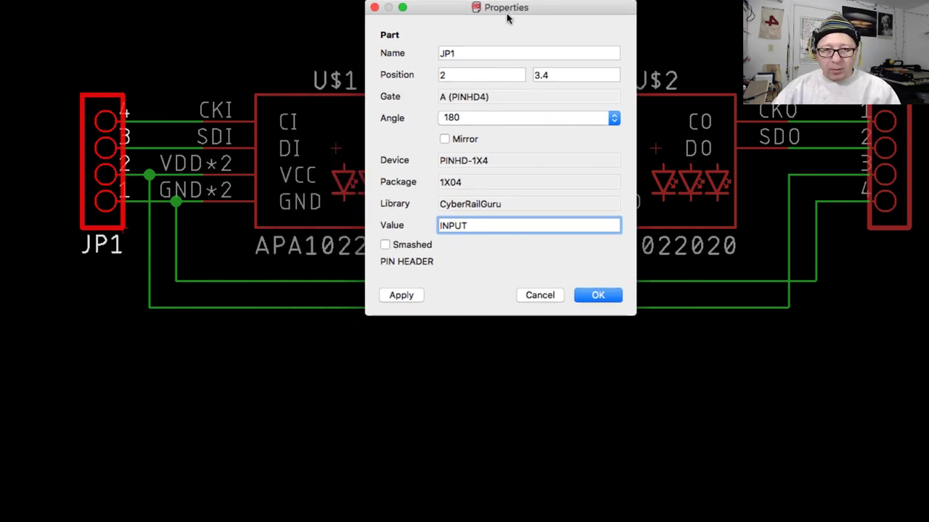
pyautogui.click(595, 295)
pyautogui.click(802, 155)
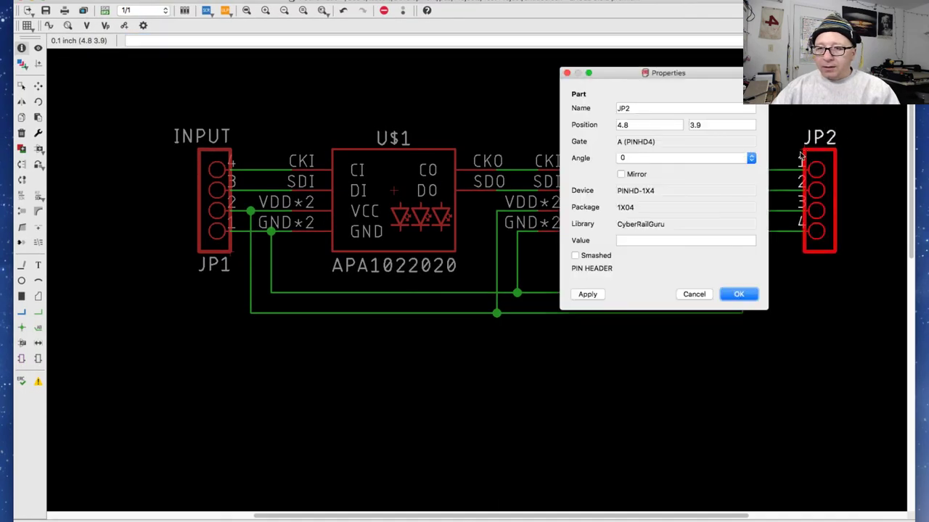
pyautogui.click(648, 239)
pyautogui.write('OUTPUT')
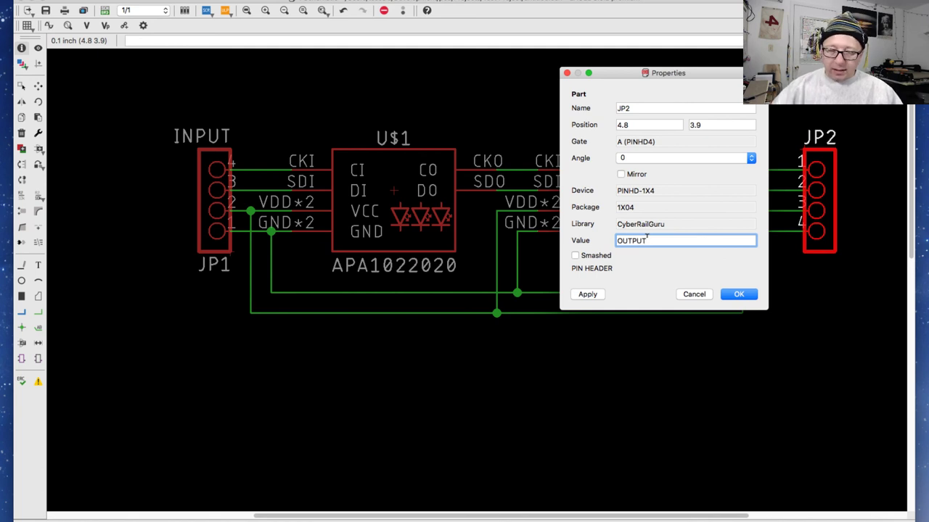
pyautogui.click(747, 295)
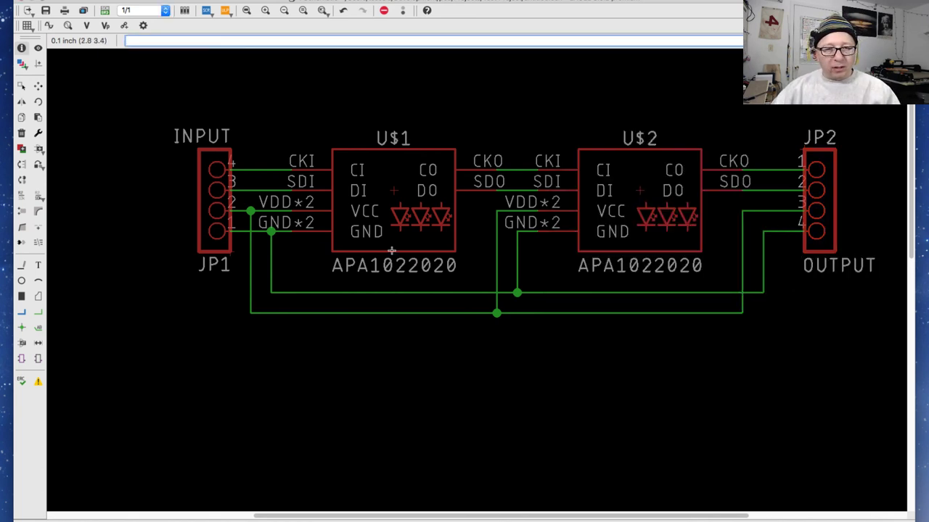
# - Rename U$1 to U1 and start renaming U$2 by deleting its dollar sign
pyautogui.click(396, 193)
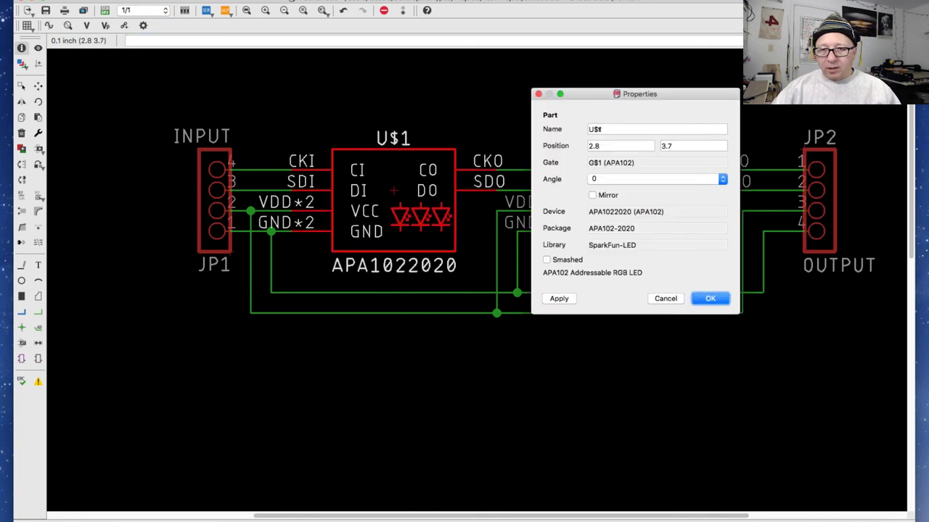
pyautogui.press('super+a')
pyautogui.write('U1')
pyautogui.press('Return')
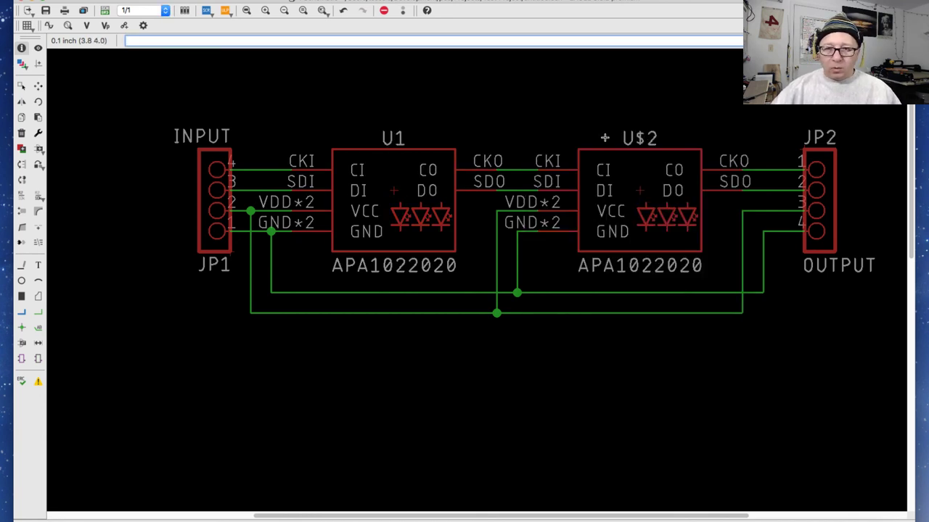
pyautogui.click(639, 190)
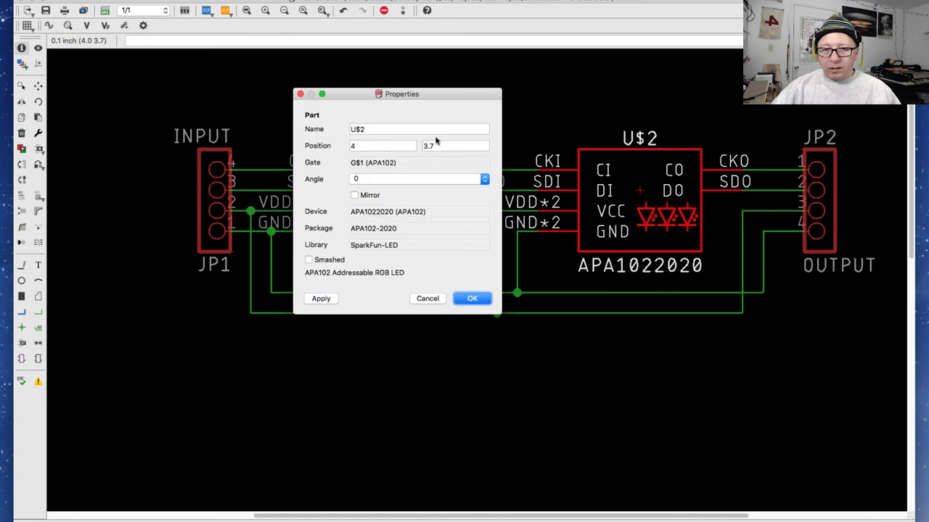
pyautogui.click(365, 129)
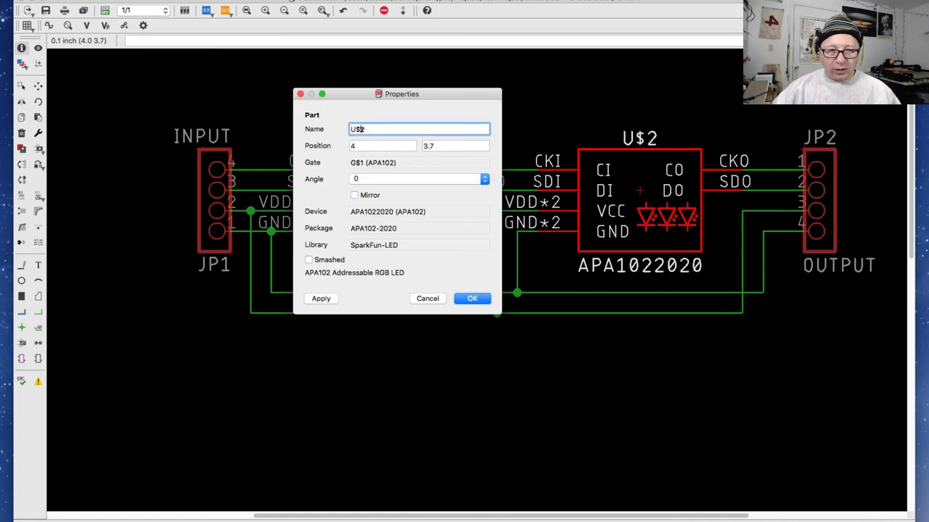
pyautogui.click(360, 129)
pyautogui.press('BackSpace')
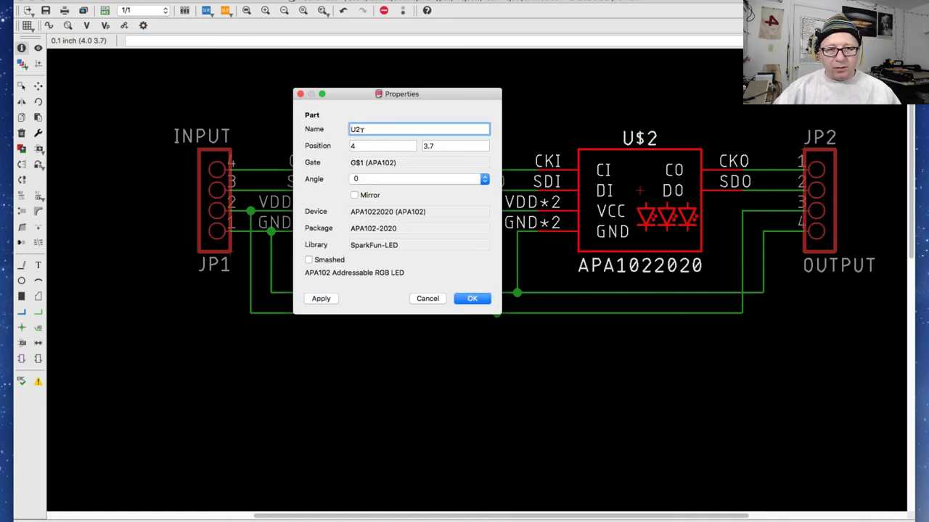